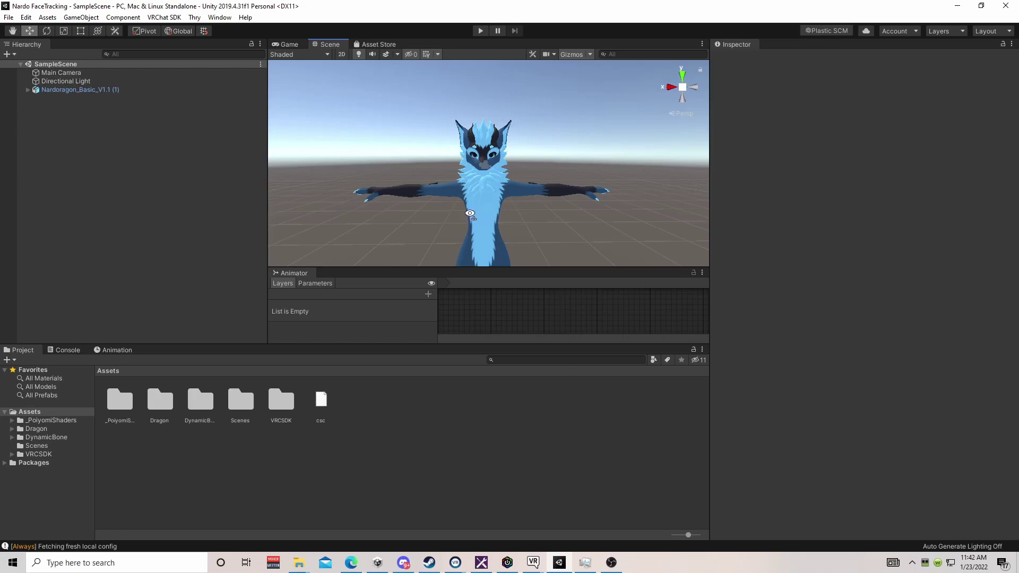
- Import the Butter-Fish facial tracking template .unitypackage with all of its contents
middle_click_drag(475, 215, 592, 193)
scroll(506, 203, "up", 3)
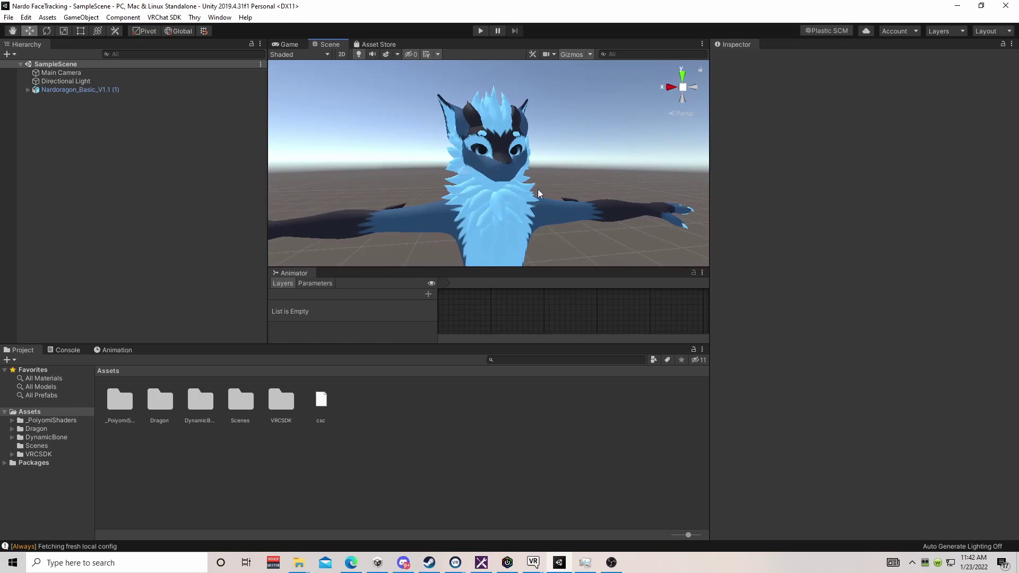
scroll(600, 218, "down", 5)
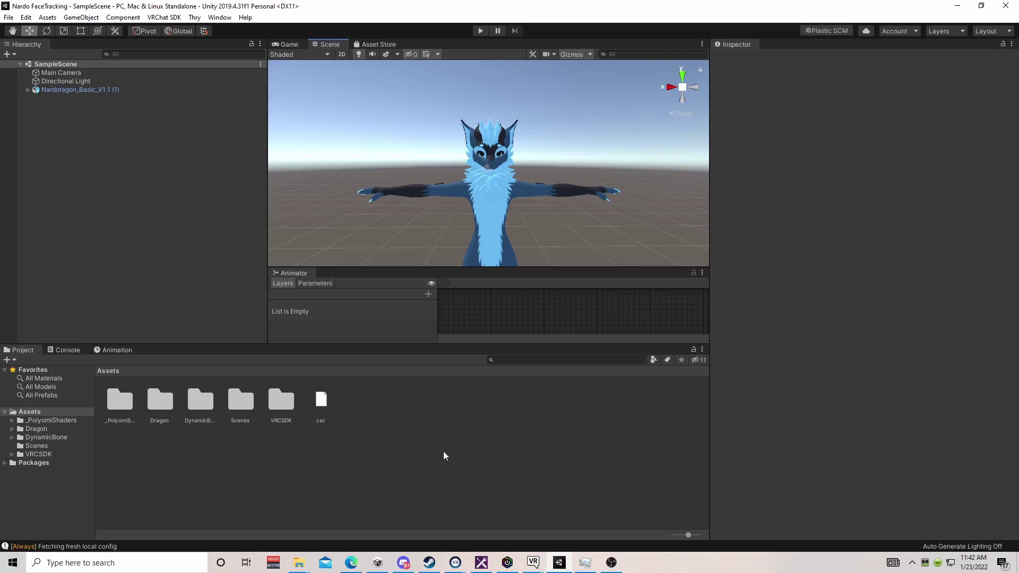
mouse_move(299, 563)
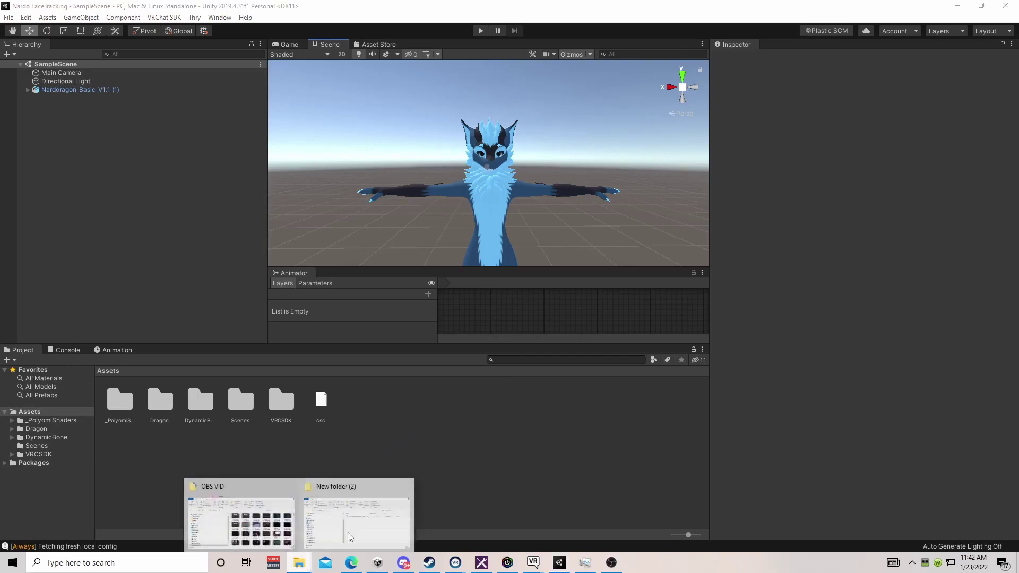
left_click(371, 517)
double_click(318, 124)
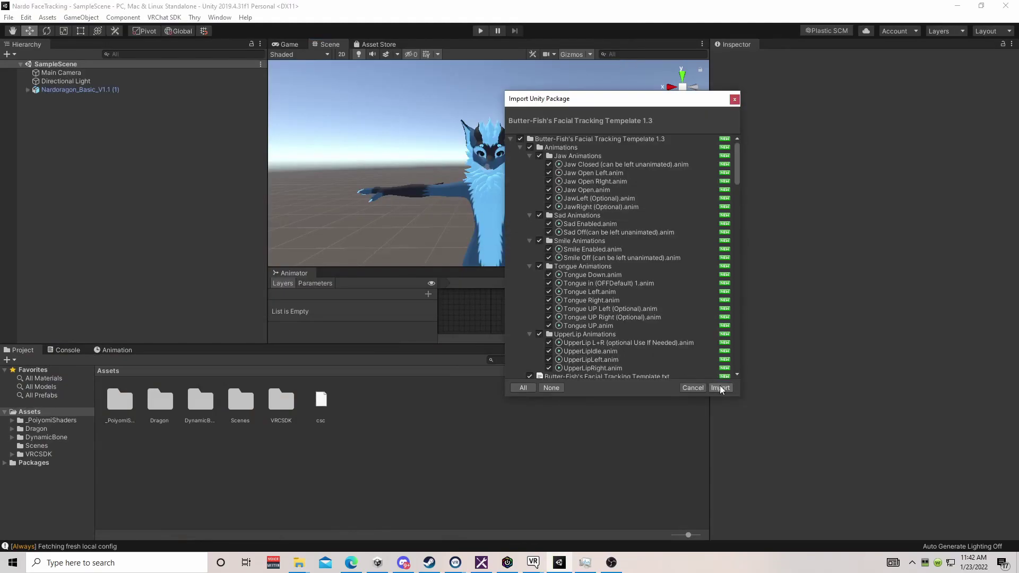
left_click(720, 389)
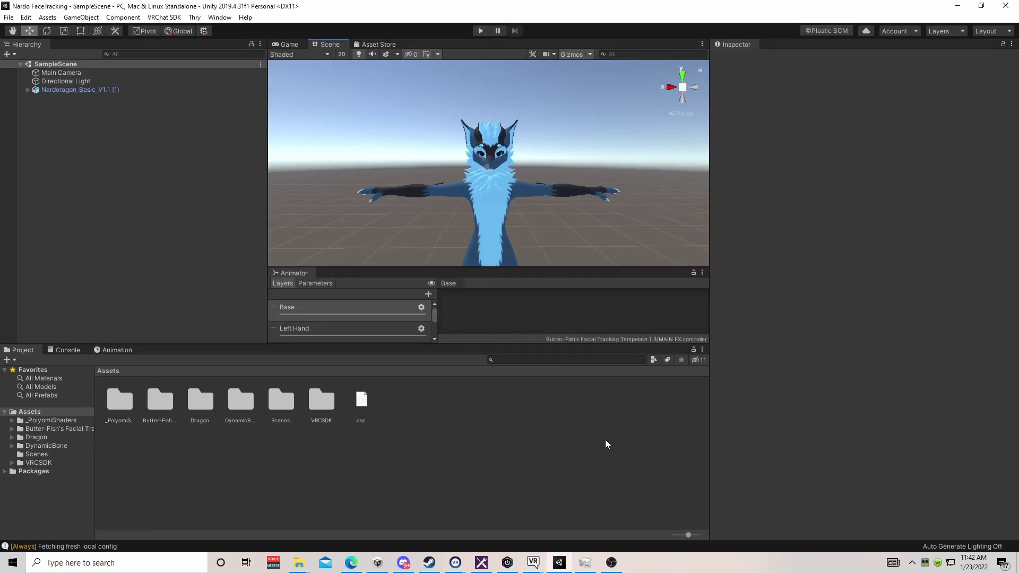
- Open the Butter-Fish's Facial Tracking Tempelate 1.3 folder and select Nardoragon_Basic_V1.1 (1)
left_click_drag(630, 269, 638, 220)
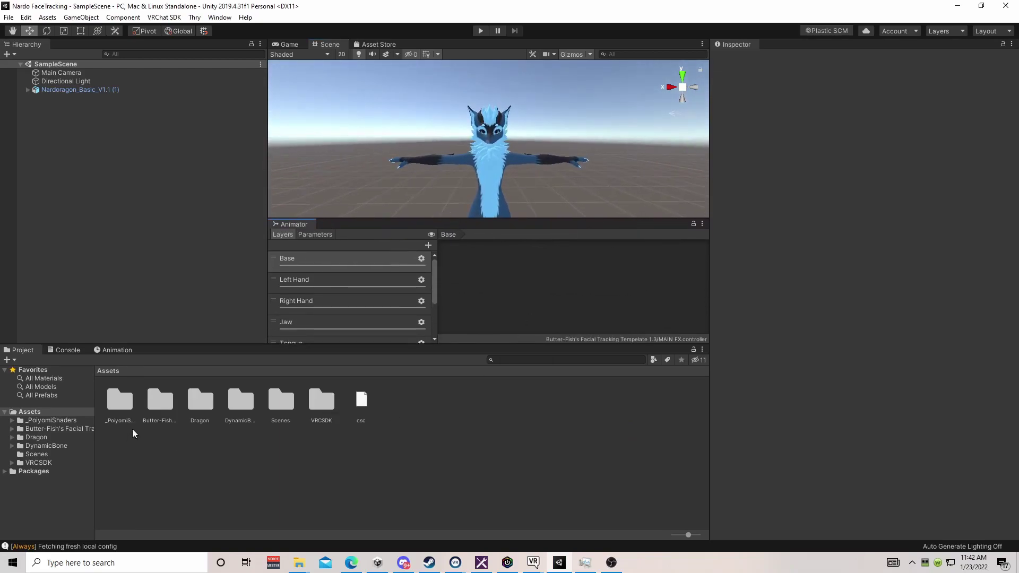
left_click(162, 416)
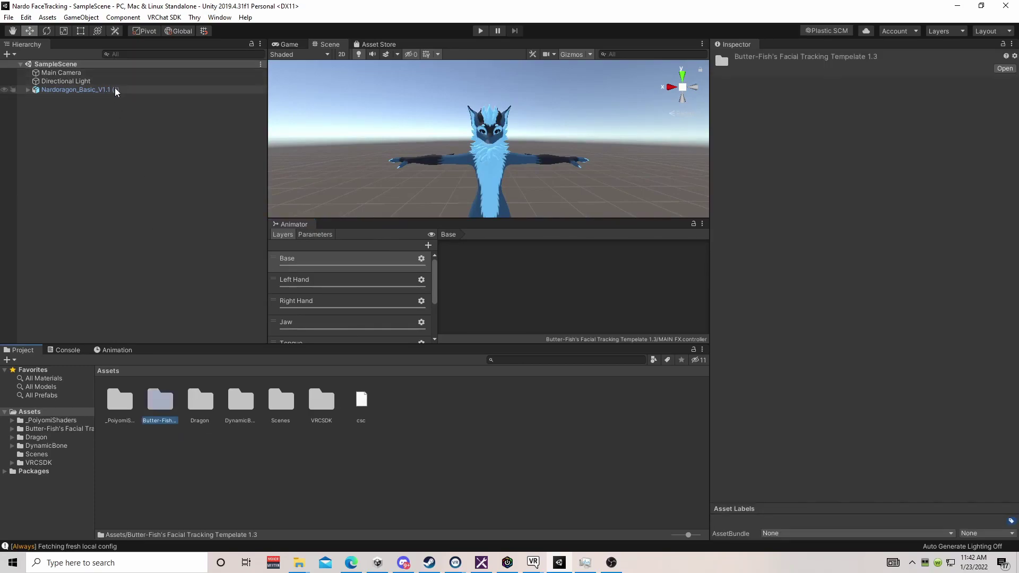
double_click(162, 406)
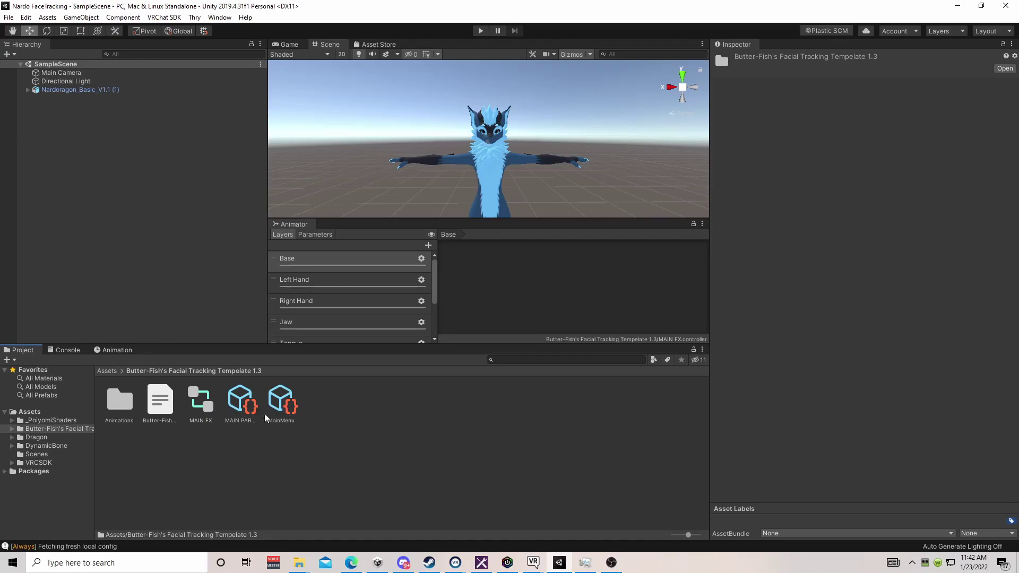
left_click(142, 93)
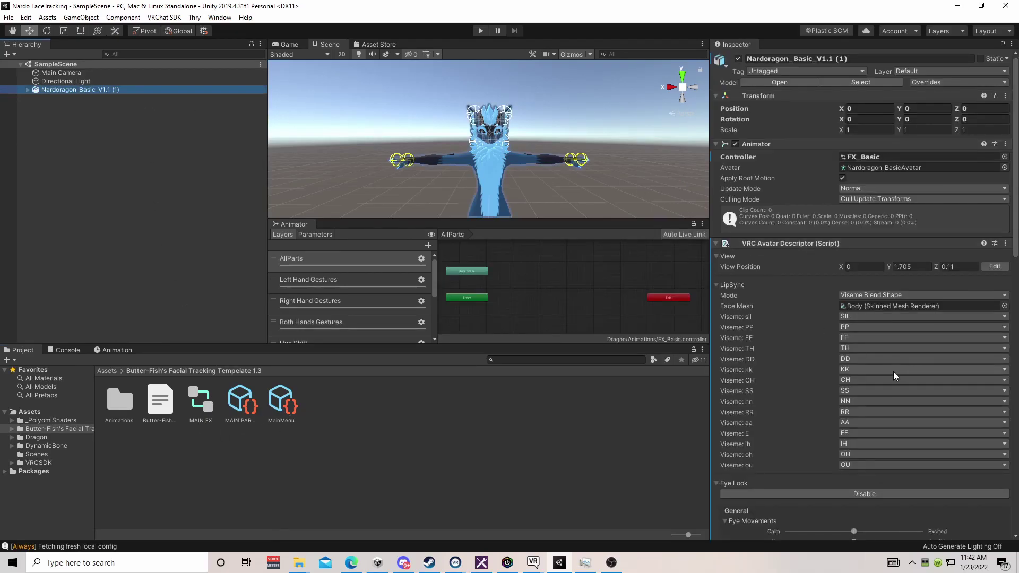
- Assign MAIN FX as the avatar's Animator controller and its Playable Layers FX layer
scroll(893, 372, "down", 4)
scroll(894, 366, "up", 4)
left_click_drag(204, 410, 883, 158)
scroll(888, 212, "down", 15)
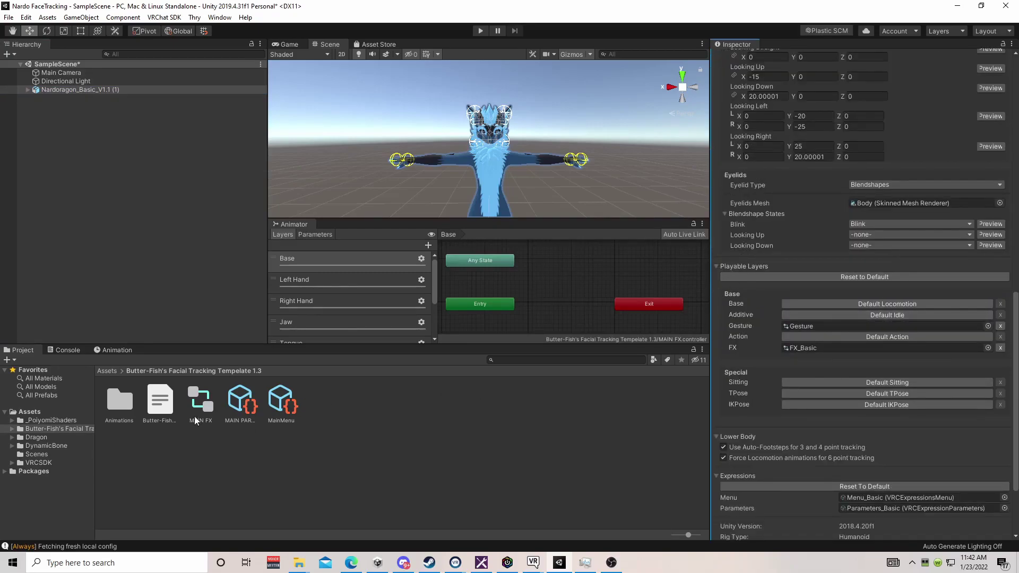
left_click_drag(197, 407, 793, 352)
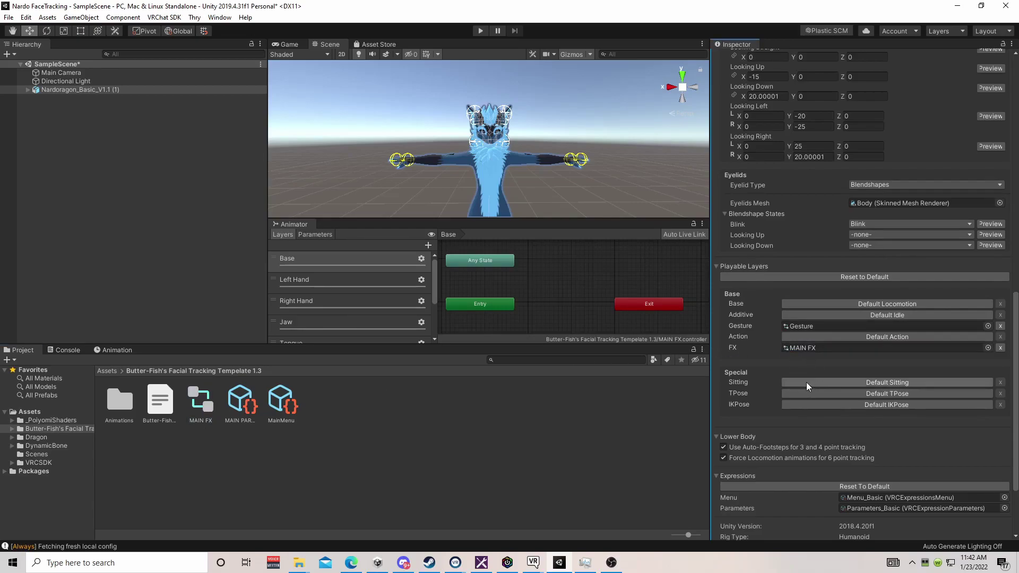
- Set MainMenu as the Expressions Menu and MAIN PARAM as the expression Parameters
scroll(806, 382, "down", 3)
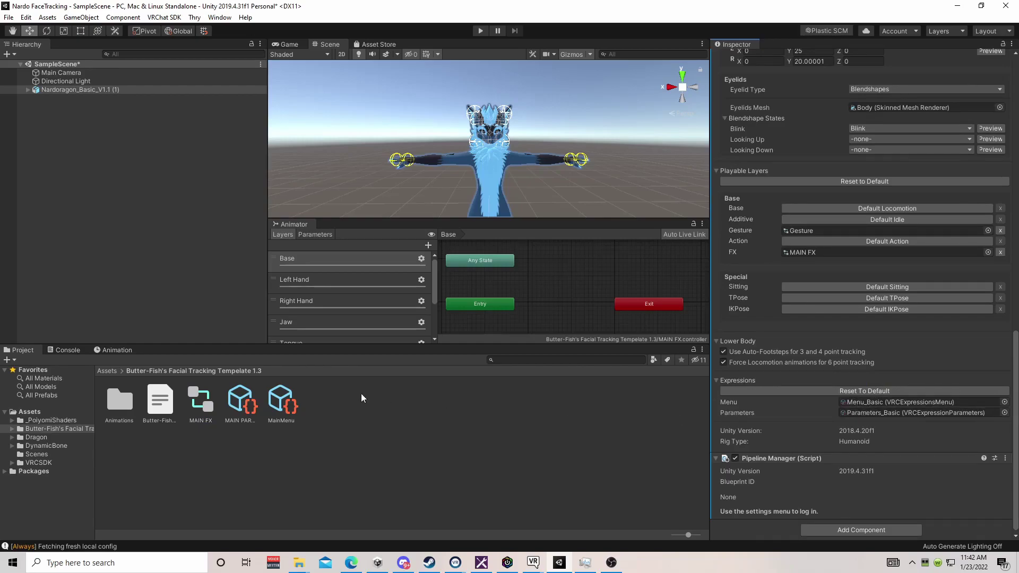
left_click_drag(285, 405, 850, 406)
left_click_drag(244, 401, 876, 419)
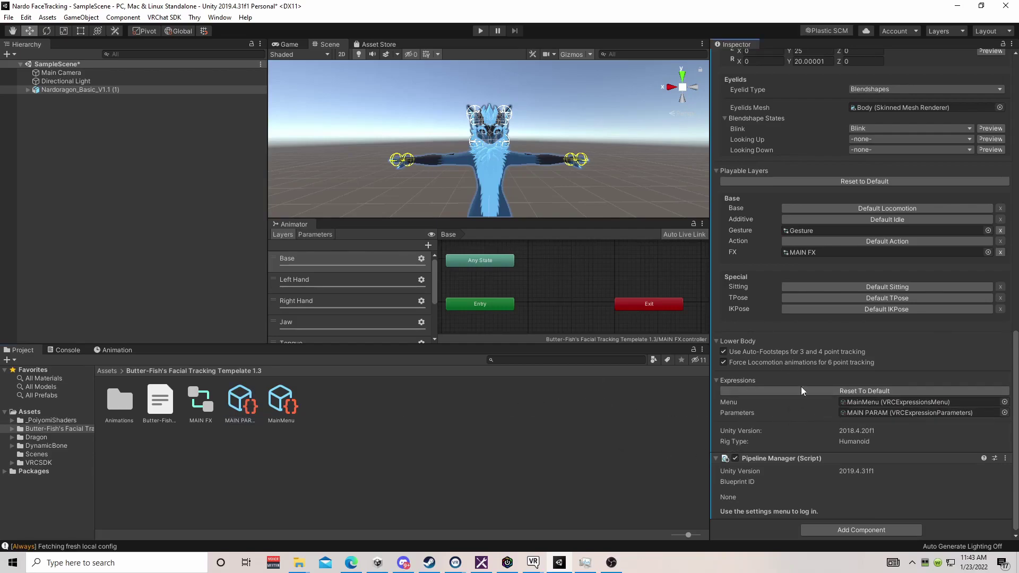
scroll(870, 387, "up", 10)
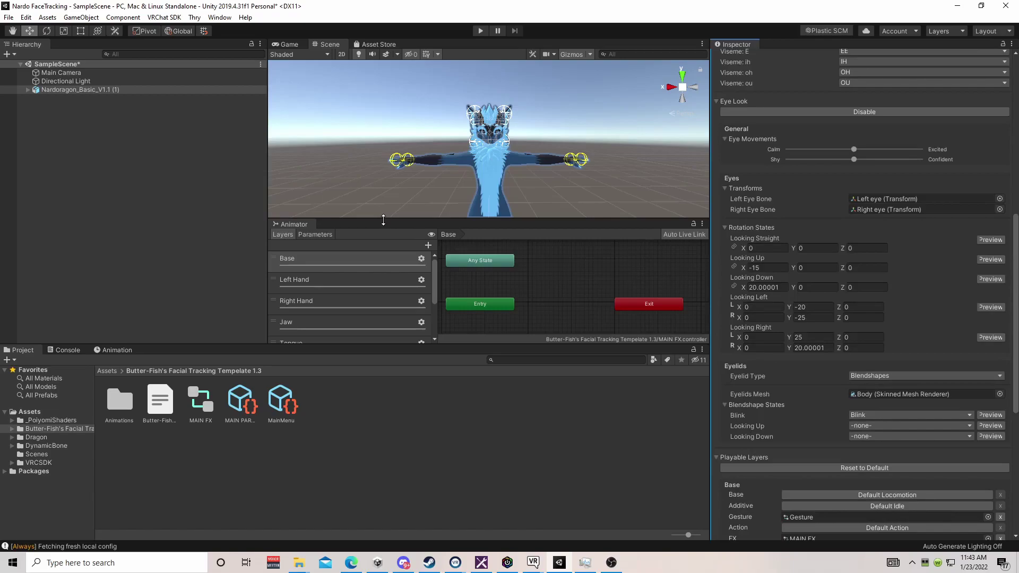
left_click_drag(519, 218, 523, 208)
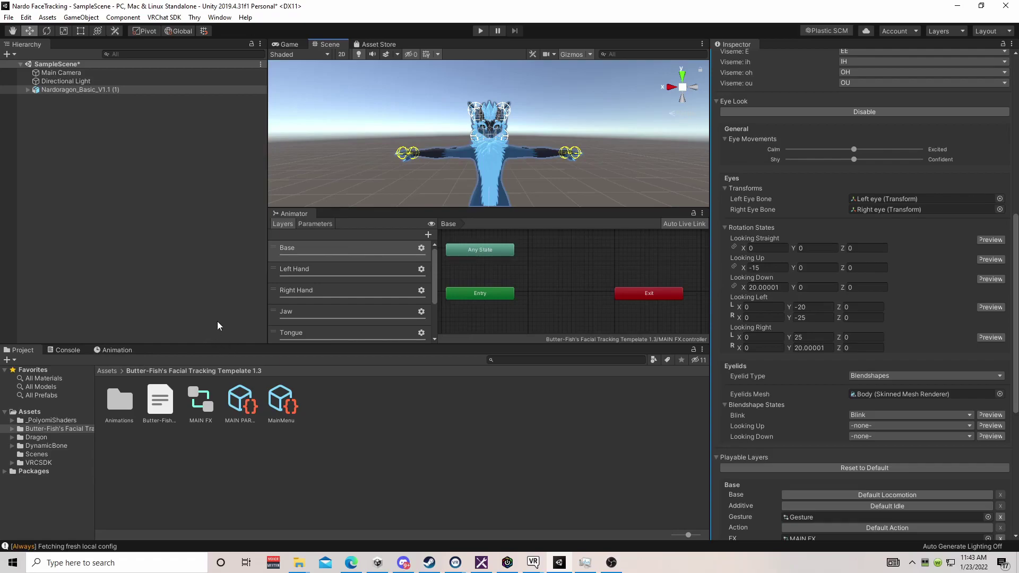
- Open the Animation timeline through Window > Animation > Animation
left_click(219, 17)
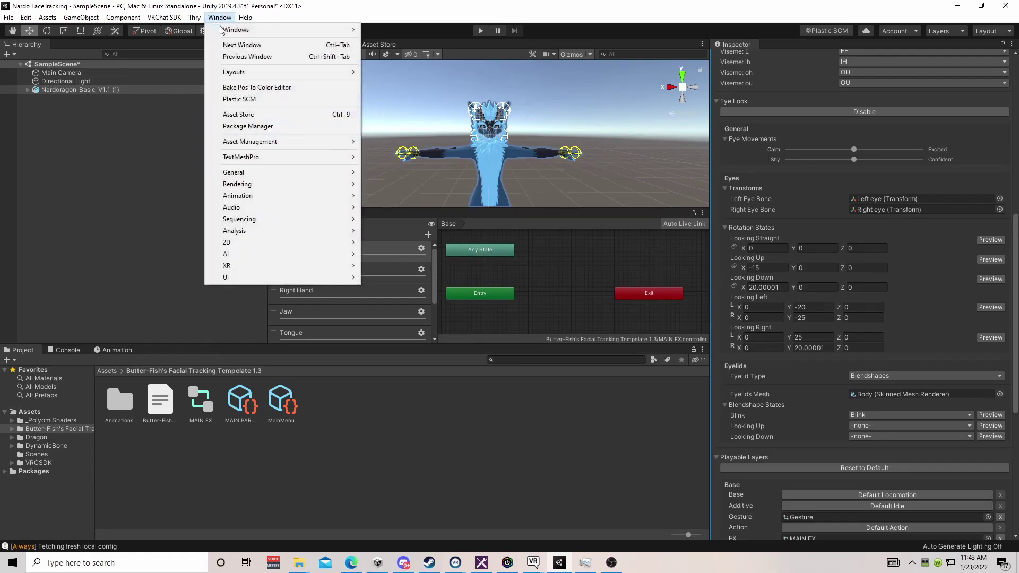
mouse_move(271, 197)
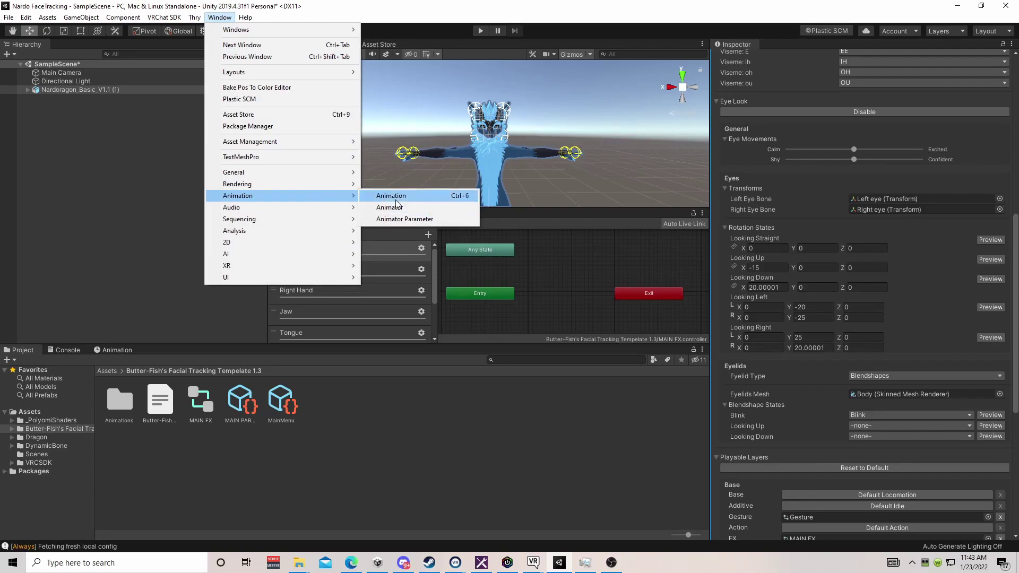
left_click(115, 349)
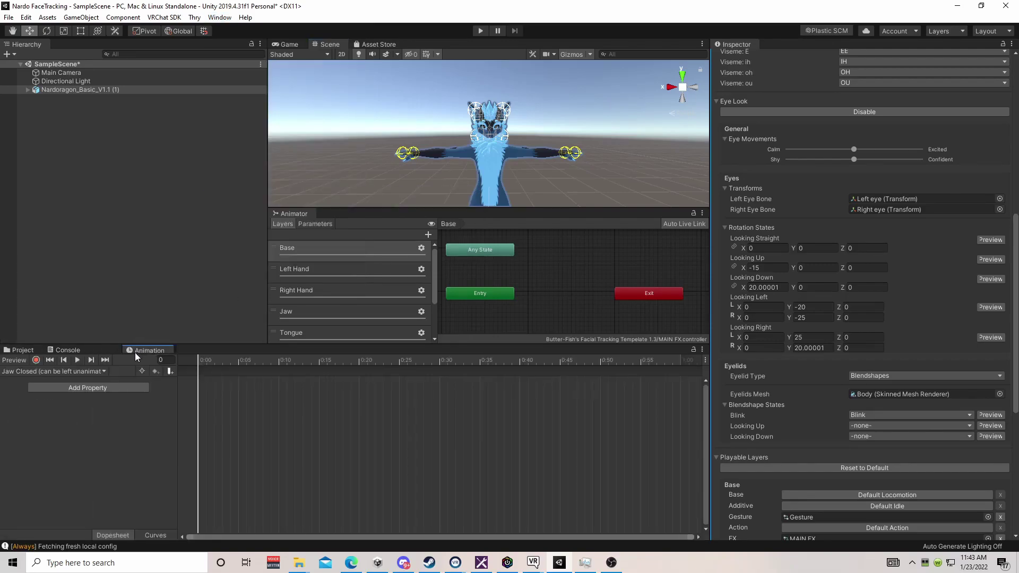
- Open the template's Animations folder with its Jaw, Sad, Smile, Tongue and UpperLip subfolders
left_click(16, 351)
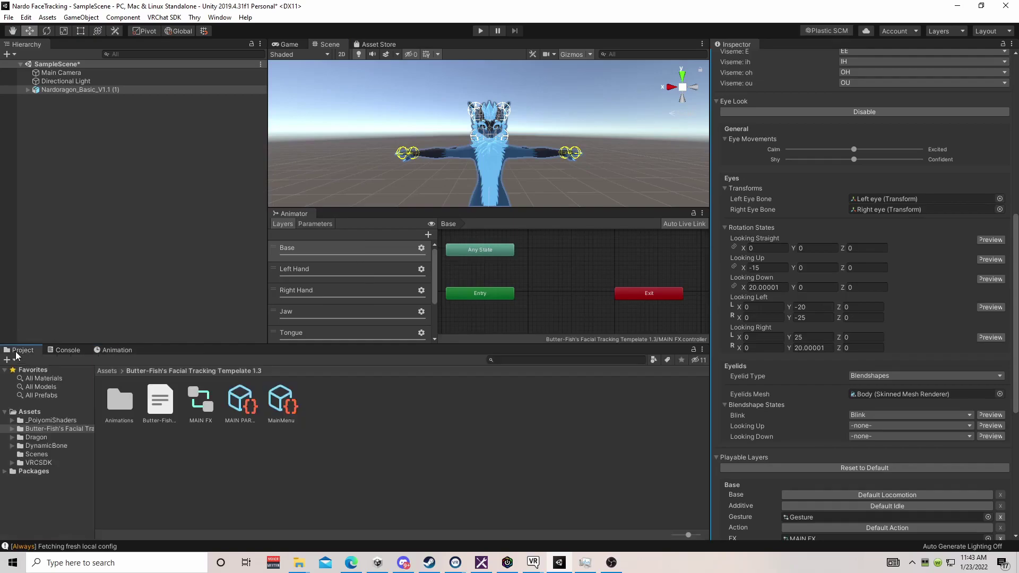
scroll(378, 274, "down", 3)
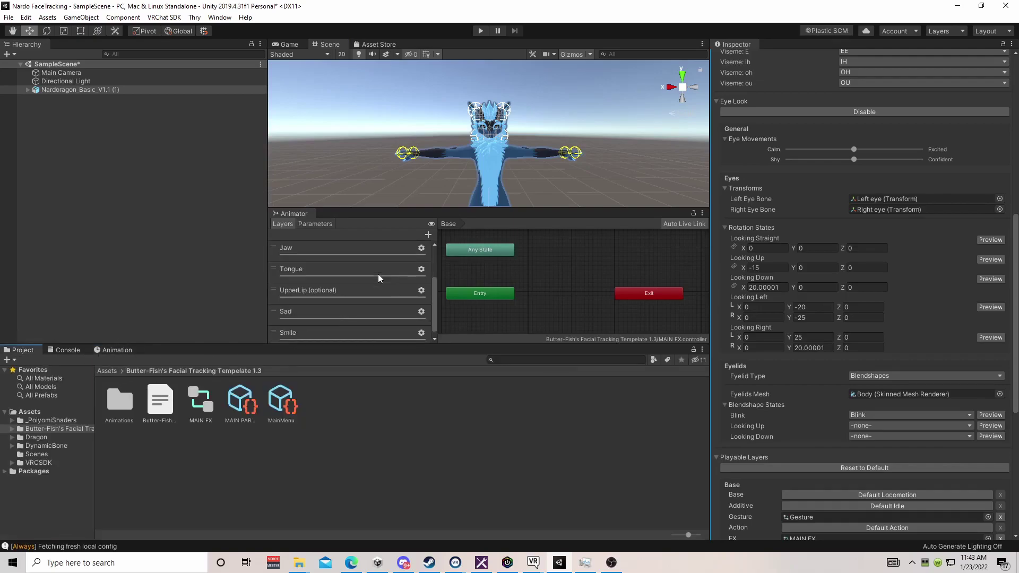
scroll(356, 298, "up", 3)
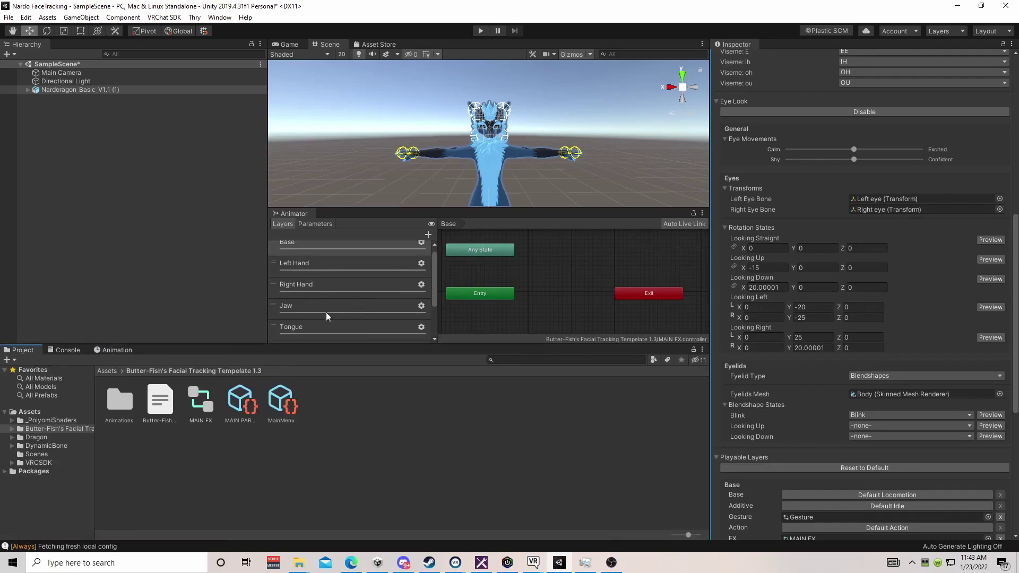
double_click(122, 402)
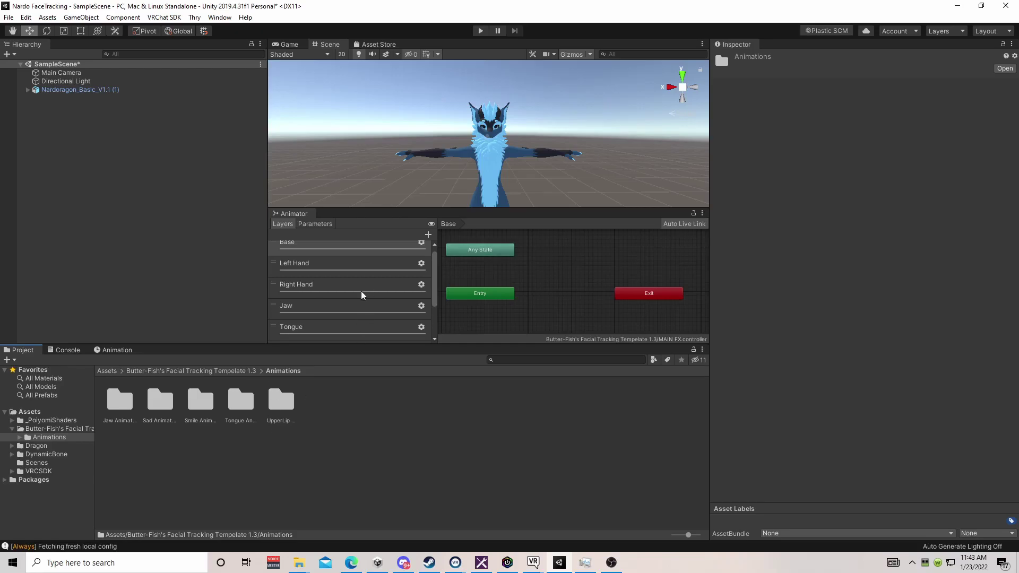
- Enter the Smile layer's Blend Tree, then select the Smile Enabled clip in Smile Animations
scroll(361, 300, "down", 3)
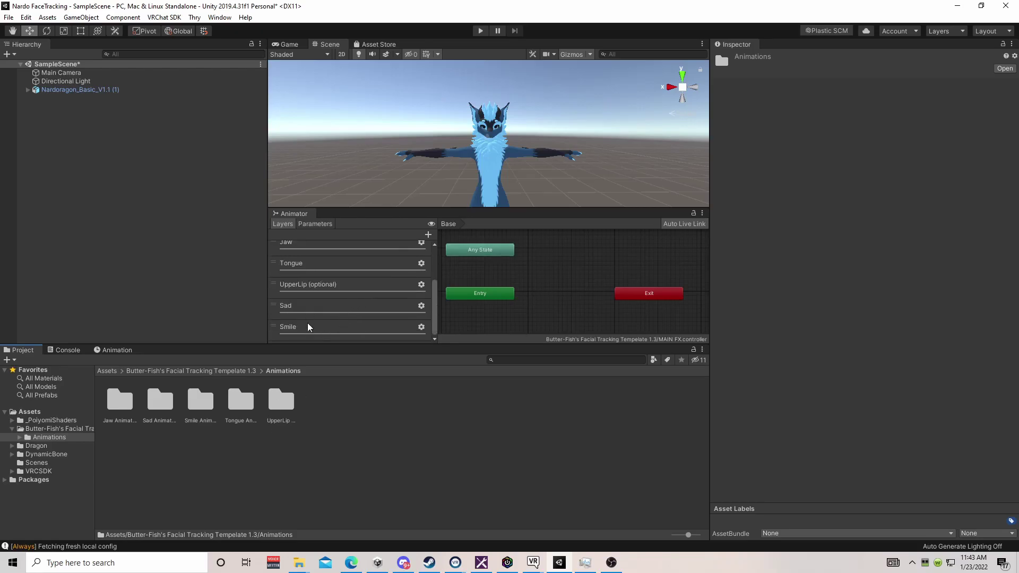
left_click(344, 327)
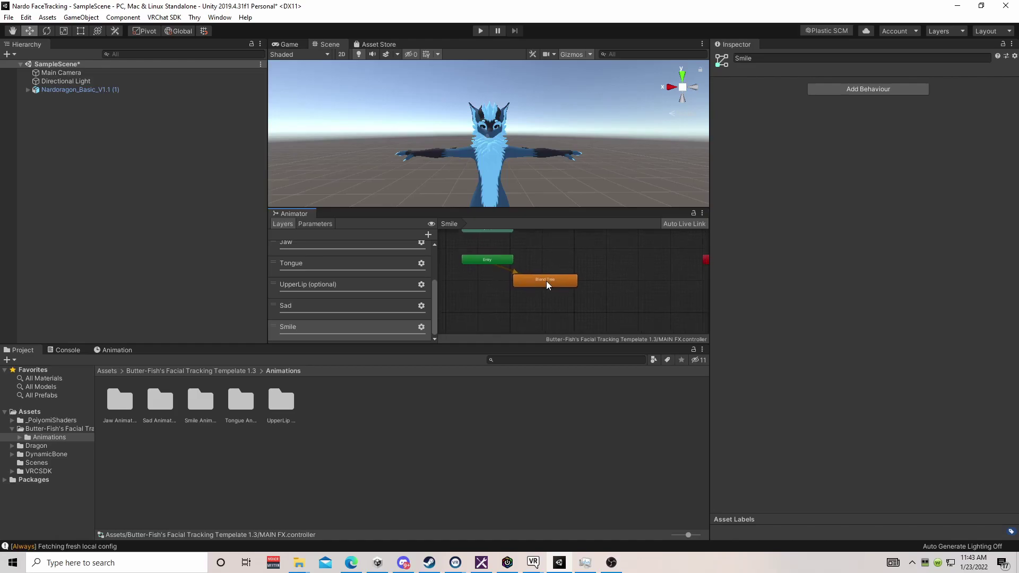
double_click(546, 284)
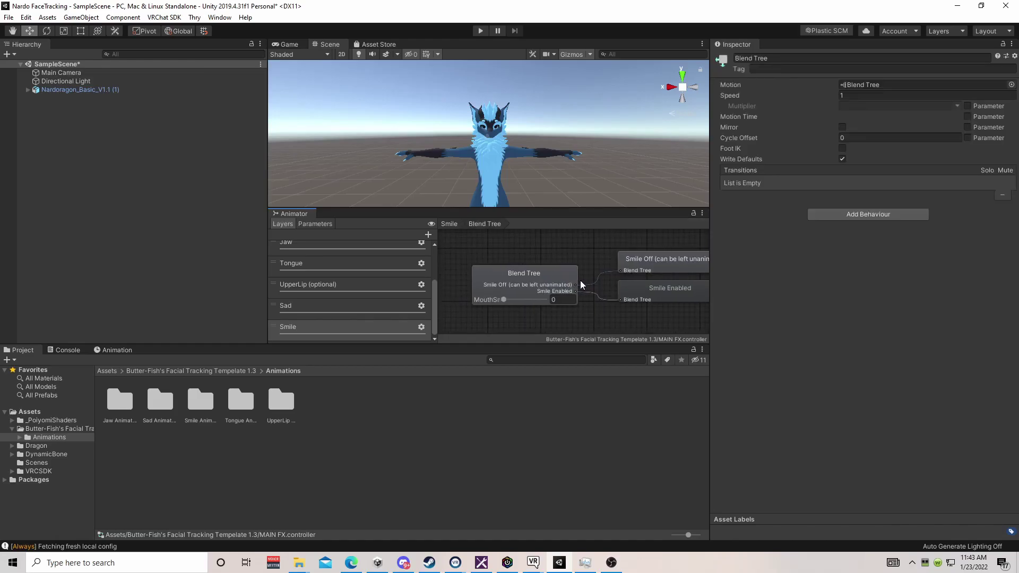
left_click(536, 284)
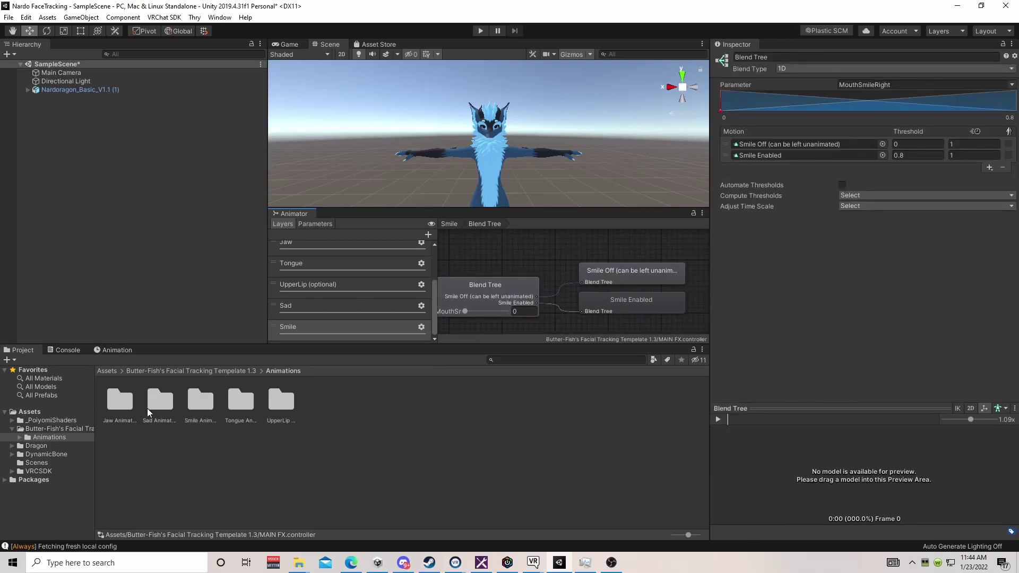
double_click(206, 406)
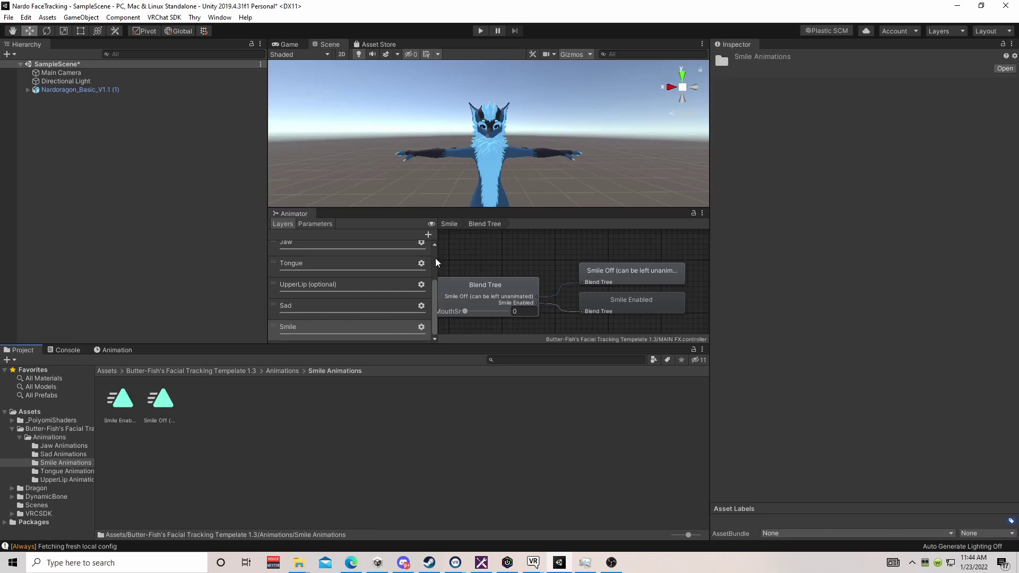
left_click(119, 402)
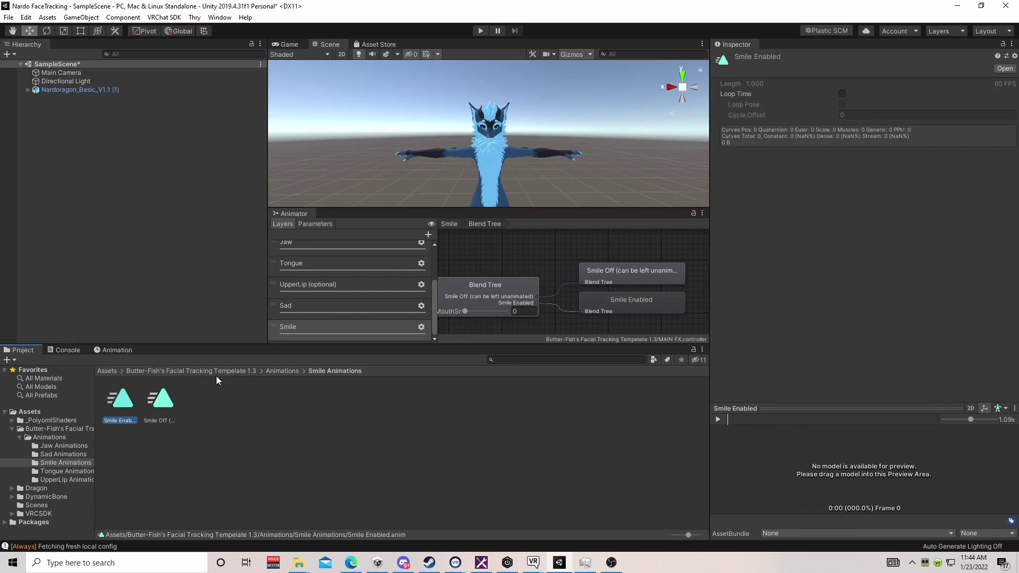
- Load the Smile Enabled clip for the Nardoragon avatar in the Animation timeline
left_click(127, 351)
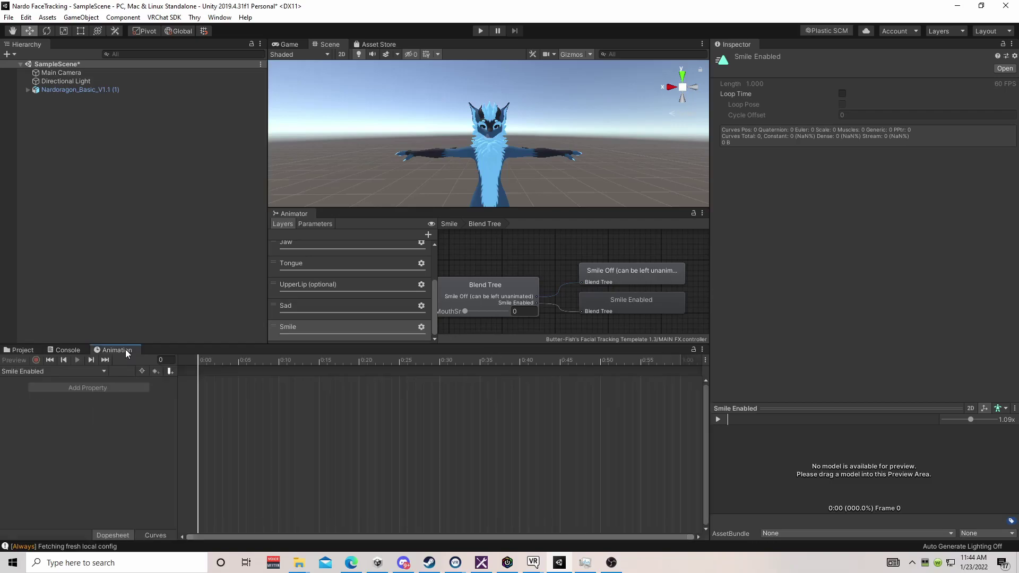
left_click(98, 90)
scroll(419, 157, "down", 2)
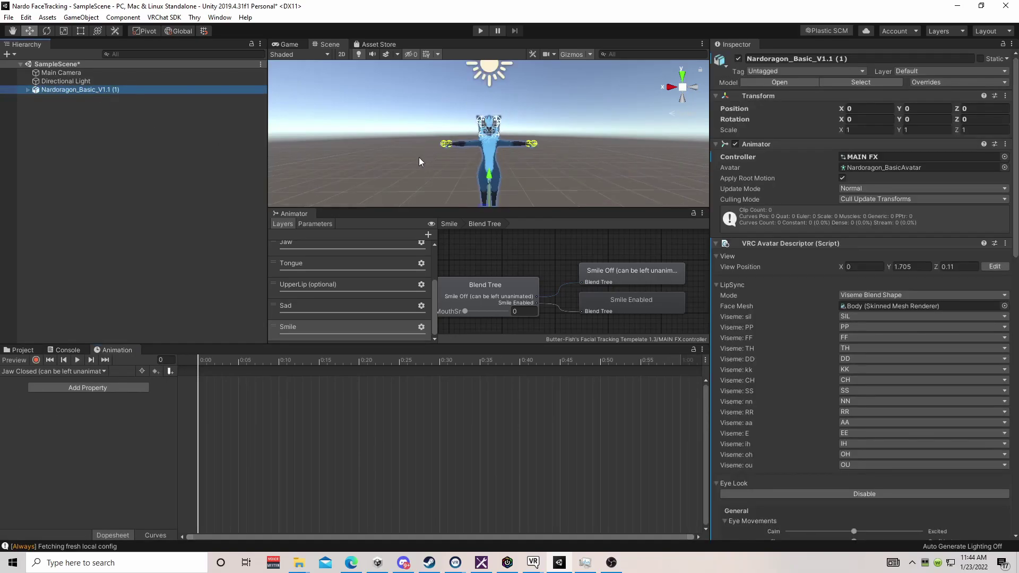
left_click(103, 371)
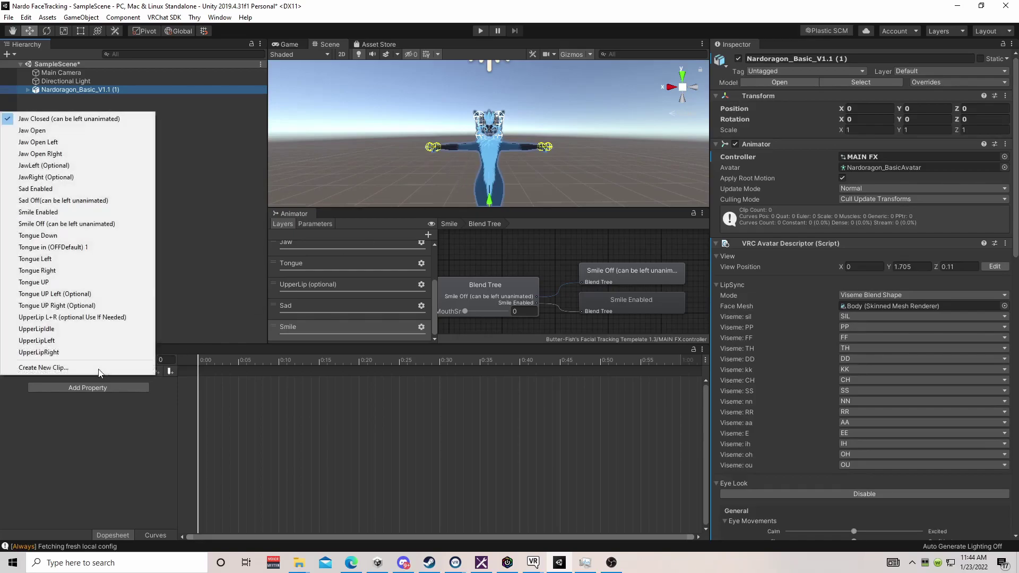
left_click(55, 213)
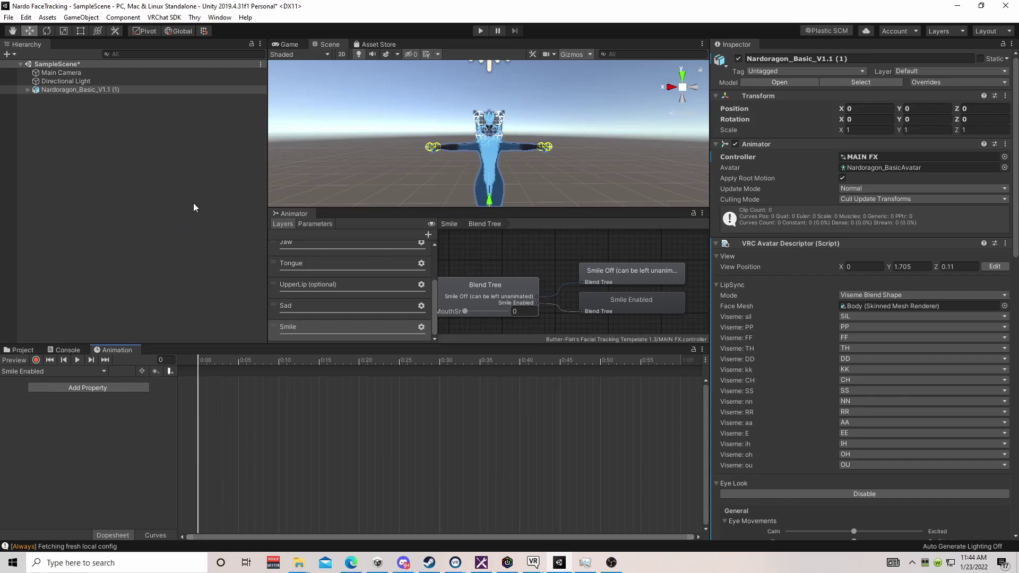
- Expand the avatar in the Hierarchy and select its Body mesh
scroll(464, 204, "up", 4)
left_click_drag(460, 211, 463, 254)
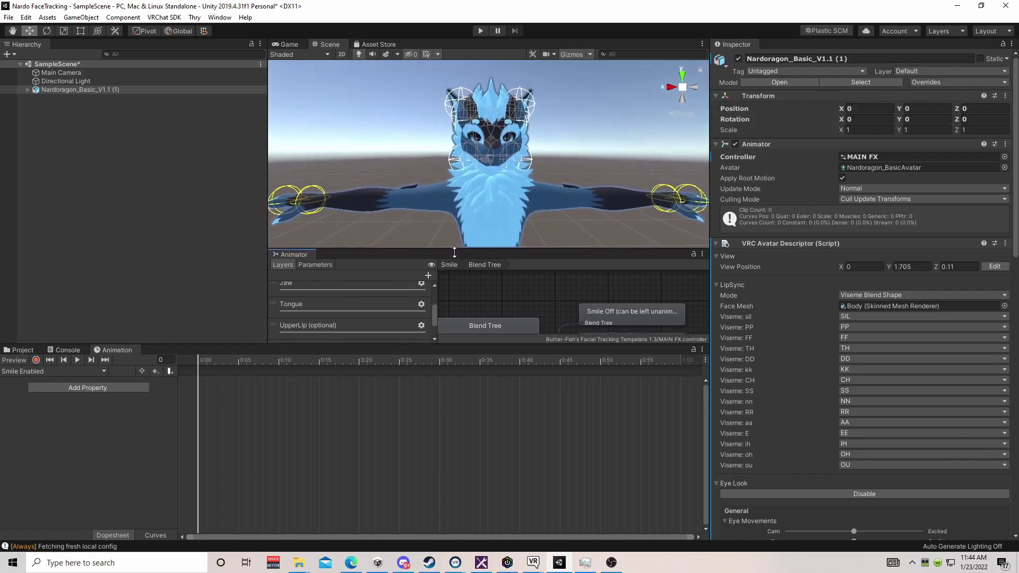
scroll(463, 224, "down", 4)
scroll(464, 224, "up", 4)
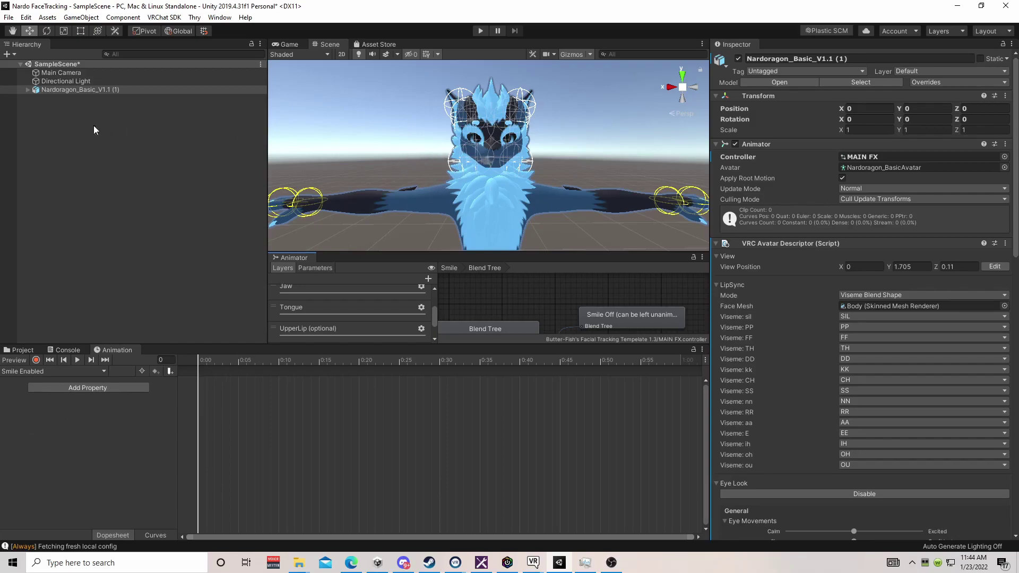
left_click(27, 90)
left_click(56, 106)
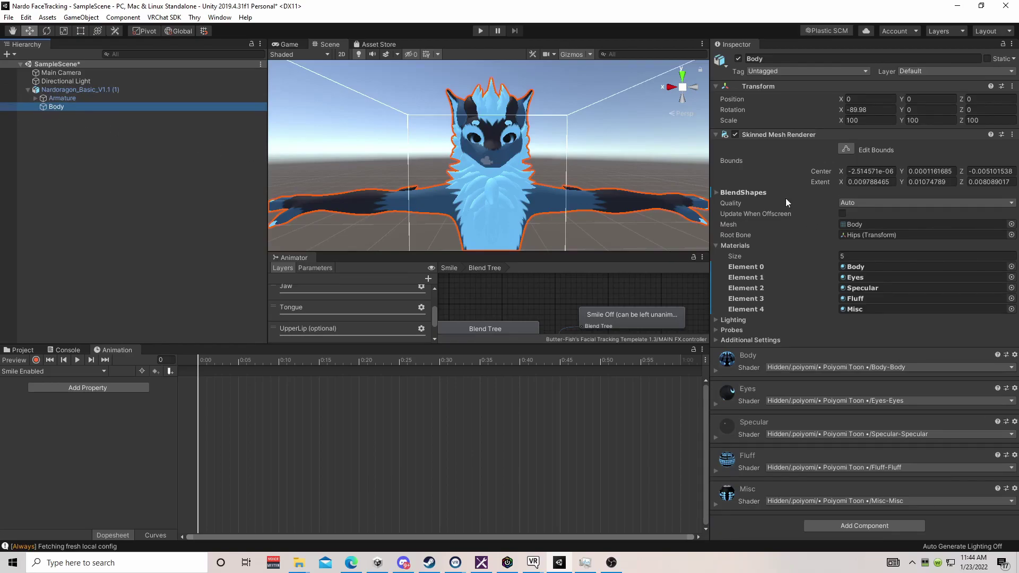
- Expand the Body mesh's BlendShapes list and frame the avatar's head
left_click(716, 193)
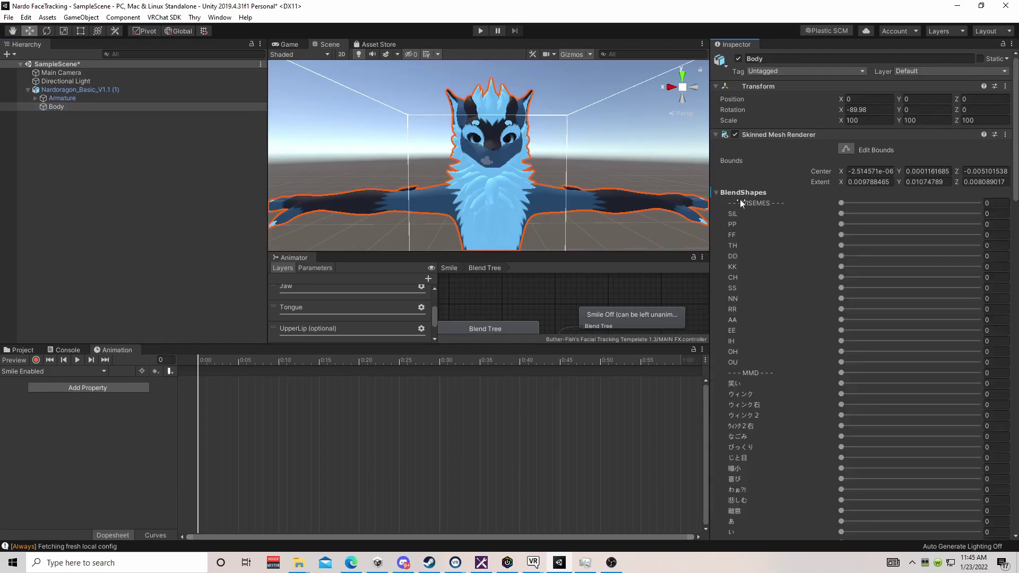
scroll(814, 231, "down", 3)
scroll(839, 220, "up", 3)
scroll(838, 201, "down", 3)
scroll(849, 225, "down", 10)
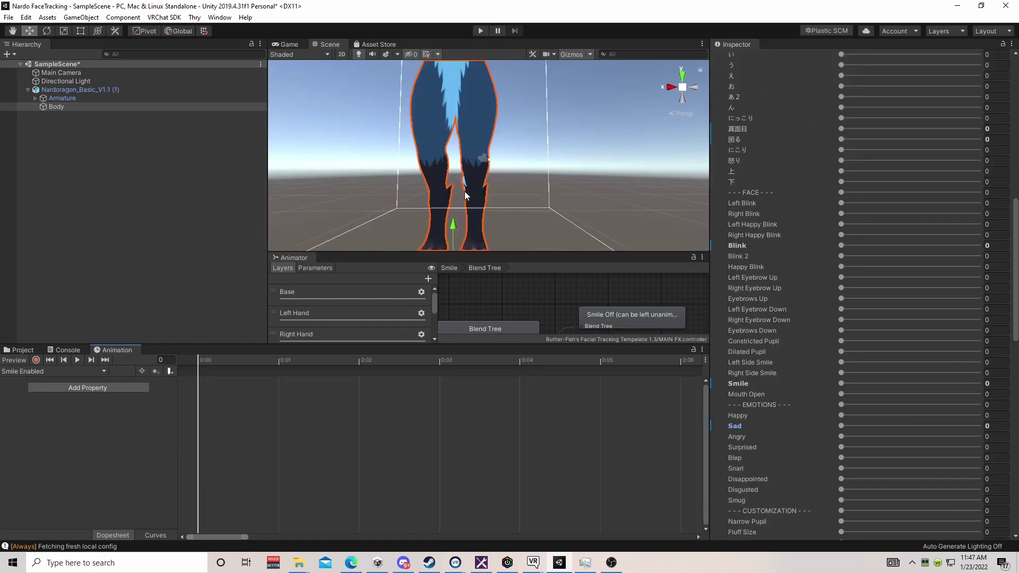
scroll(465, 195, "down", 3)
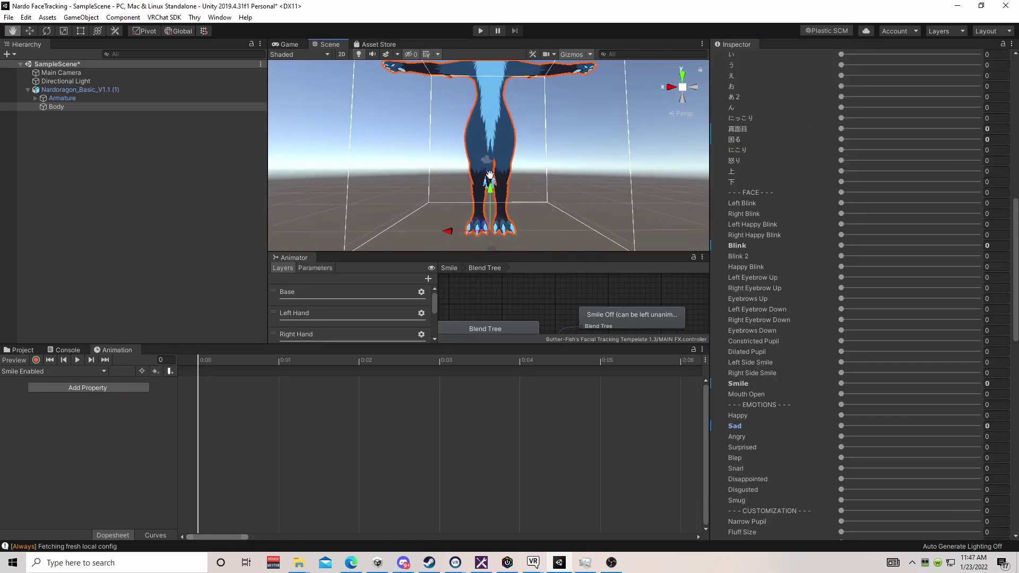
scroll(472, 192, "down", 2)
middle_click_drag(546, 143, 556, 179)
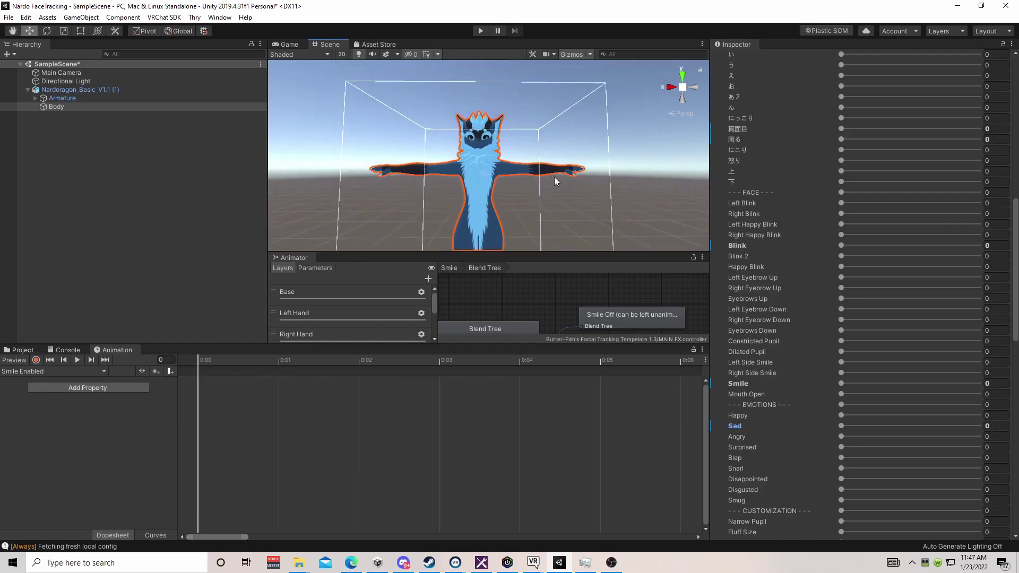
- Record the Happy blendshape at 100 into Smile Enabled, then toggle the preview off and on
left_click(35, 360)
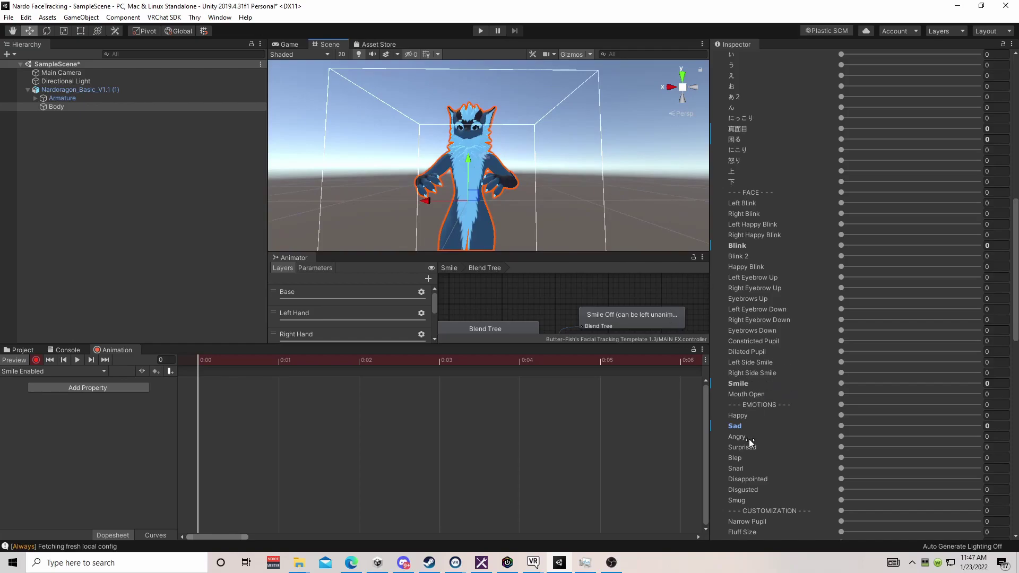
scroll(537, 206, "up", 3)
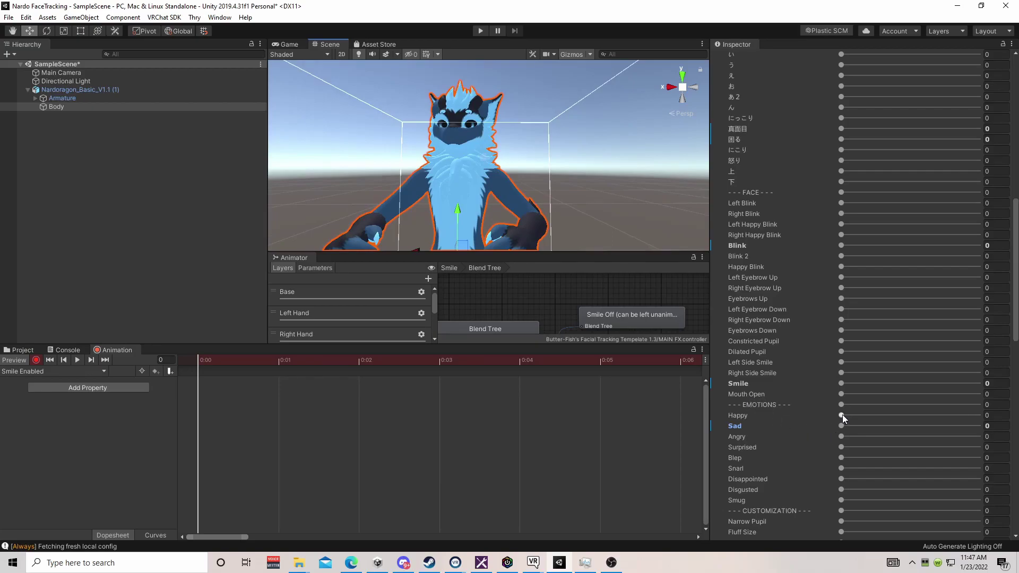
left_click_drag(842, 415, 979, 414)
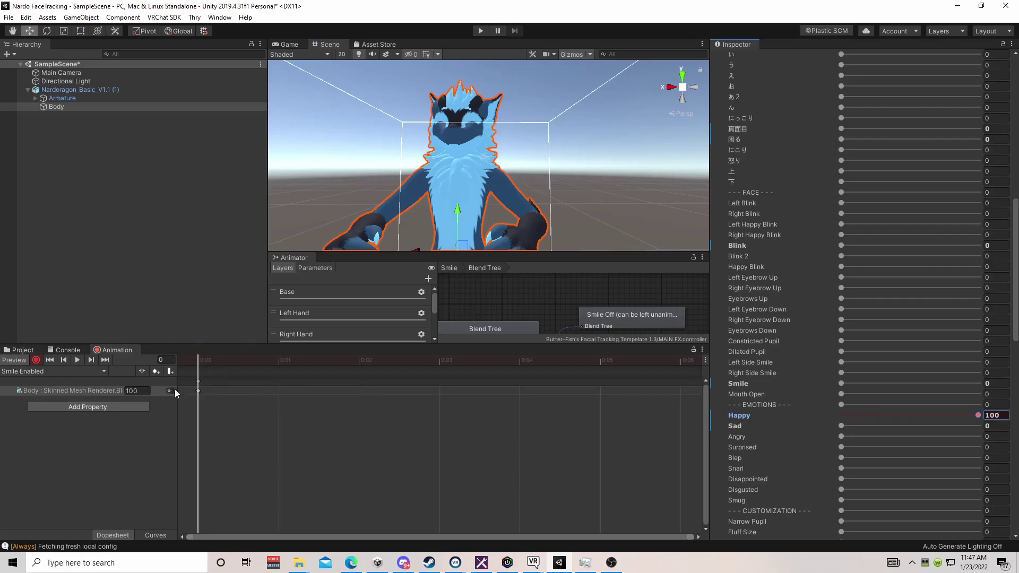
left_click(14, 360)
scroll(515, 149, "down", 5)
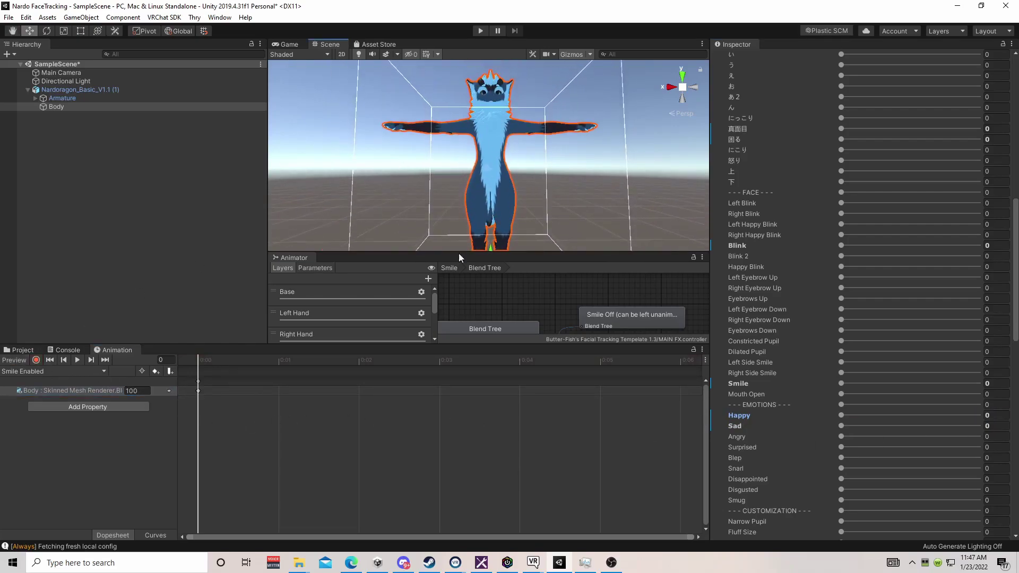
left_click(14, 360)
scroll(455, 222, "up", 5)
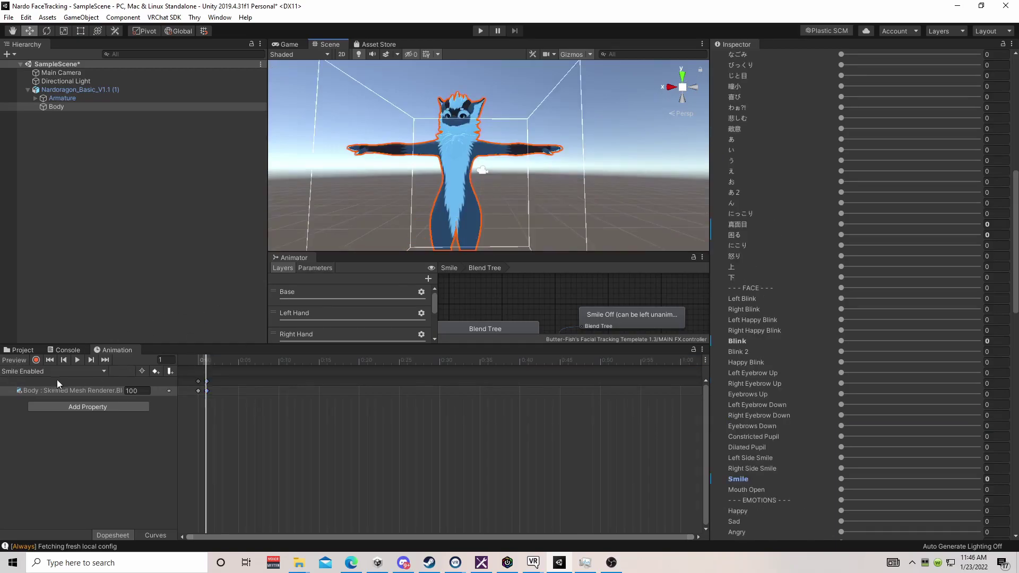
left_click(32, 373)
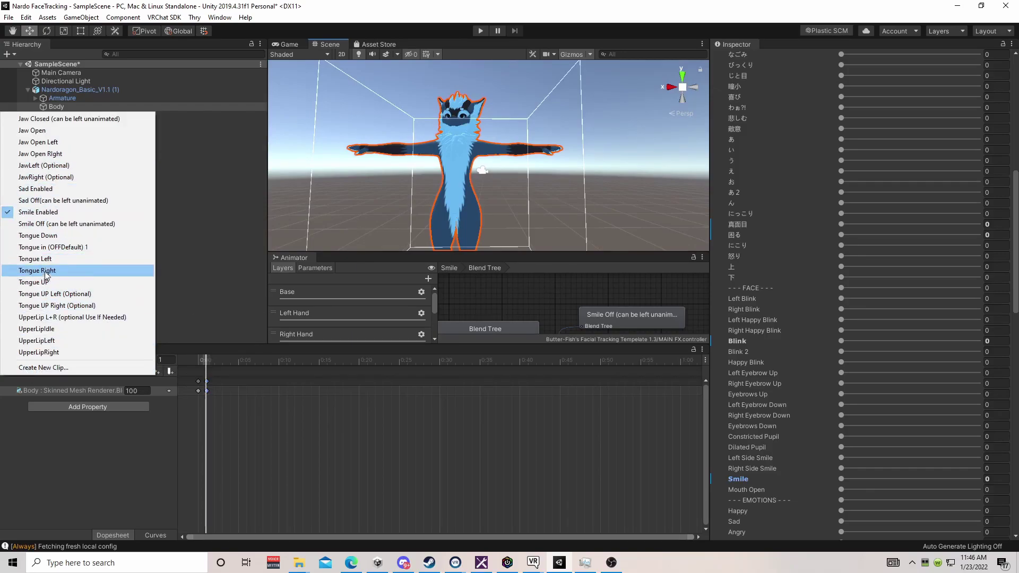
- Load the Sad Enabled clip and record the Body's Sad blendshape at 97
left_click(52, 189)
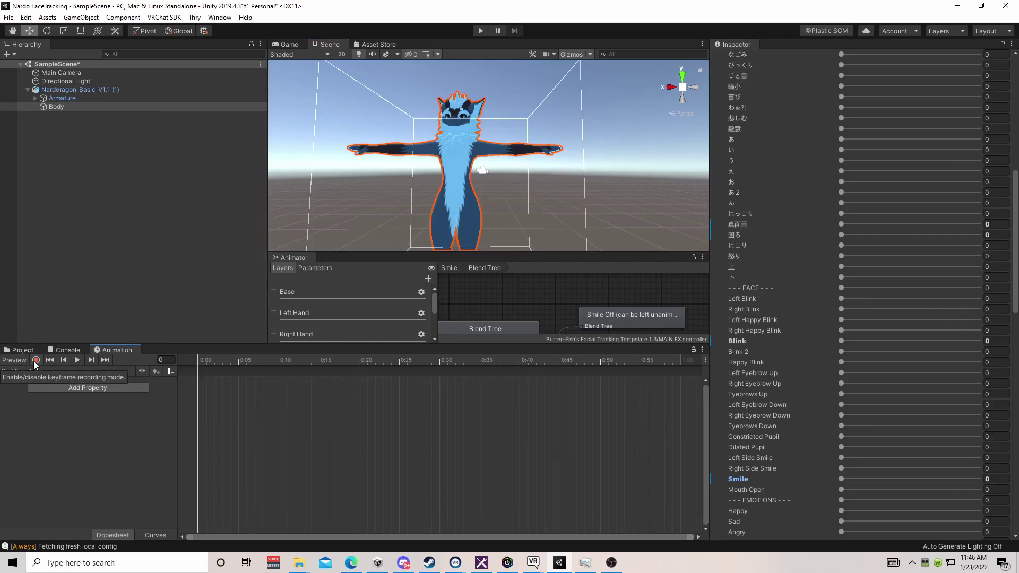
left_click(36, 359)
scroll(559, 109, "up", 3)
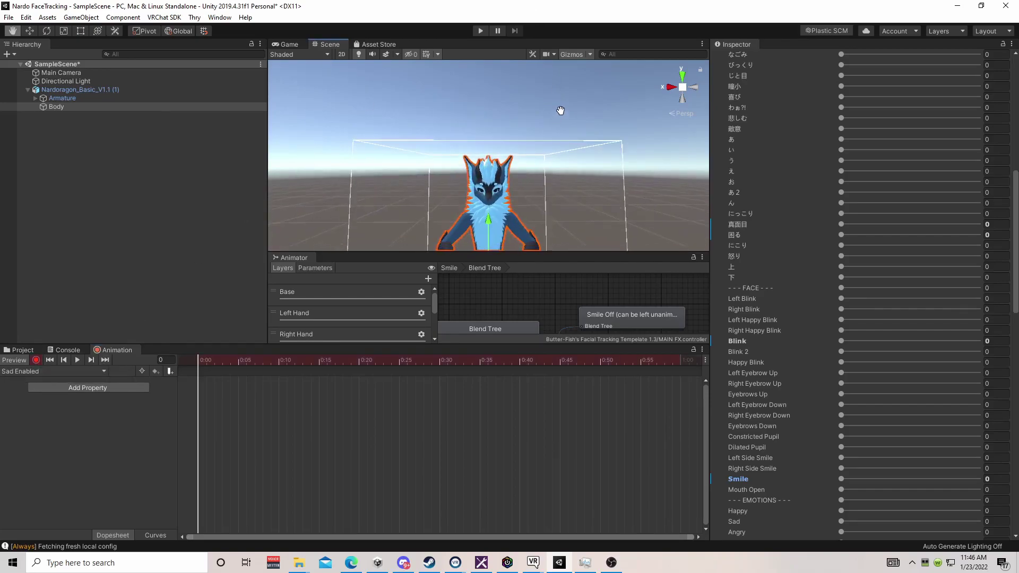
scroll(574, 167, "down", 3)
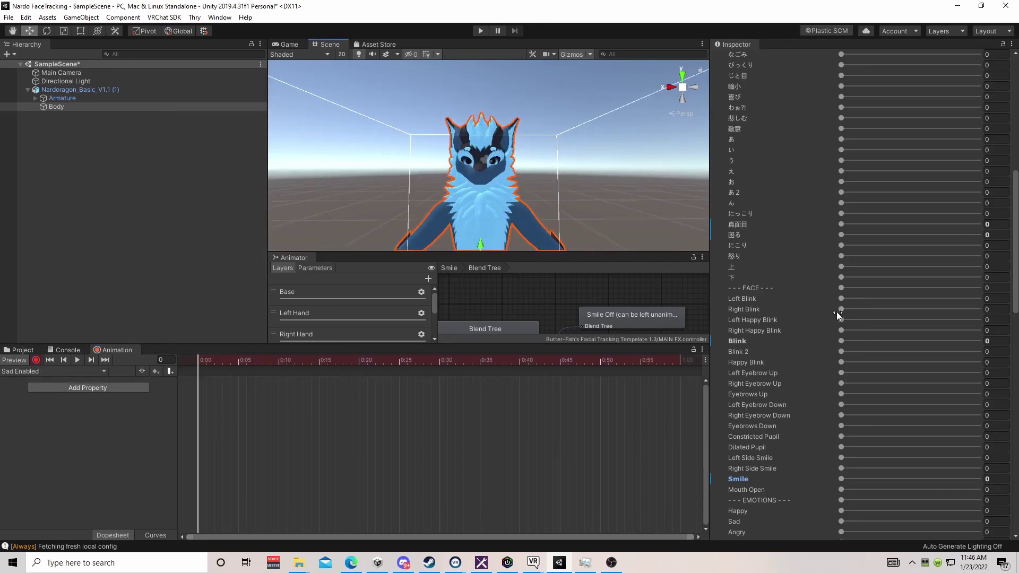
scroll(791, 486, "down", 3)
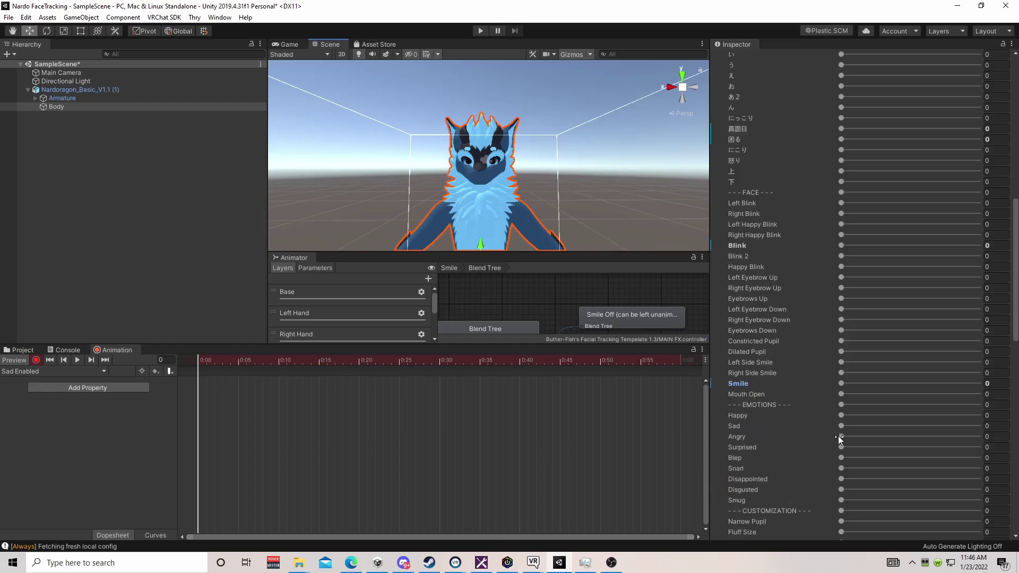
left_click_drag(842, 429, 946, 434)
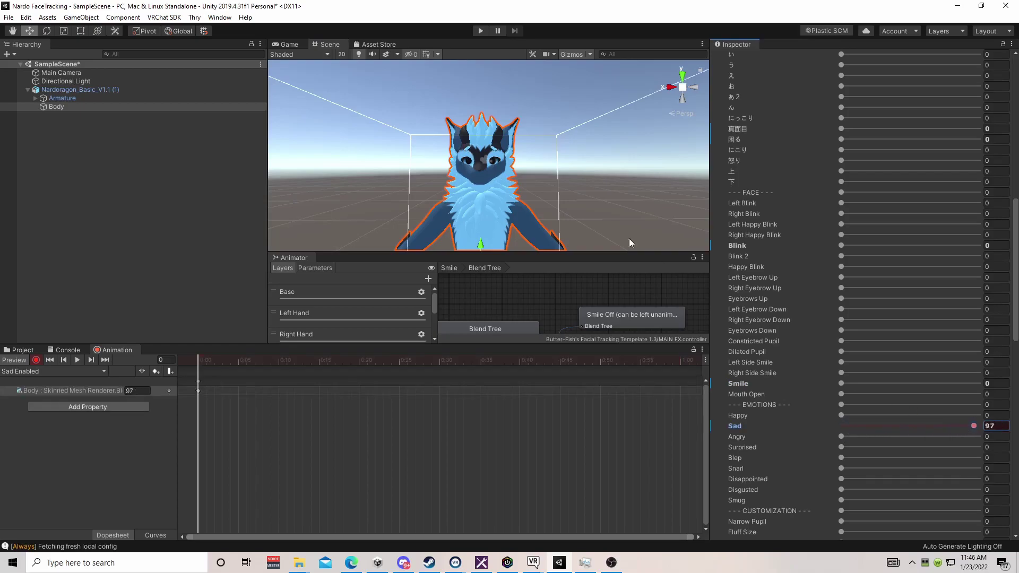
scroll(578, 193, "up", 3)
scroll(558, 182, "down", 3)
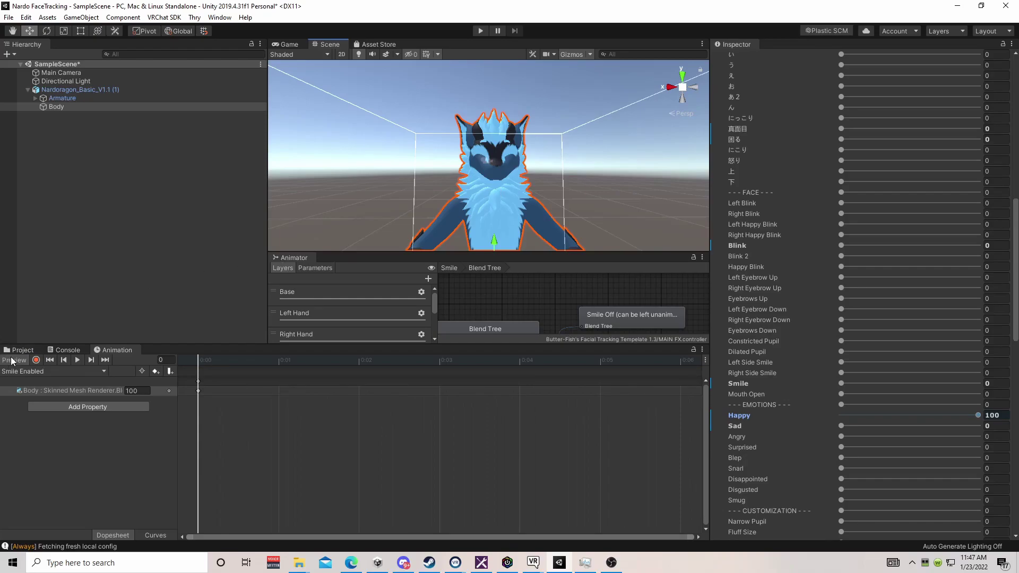
left_click(12, 361)
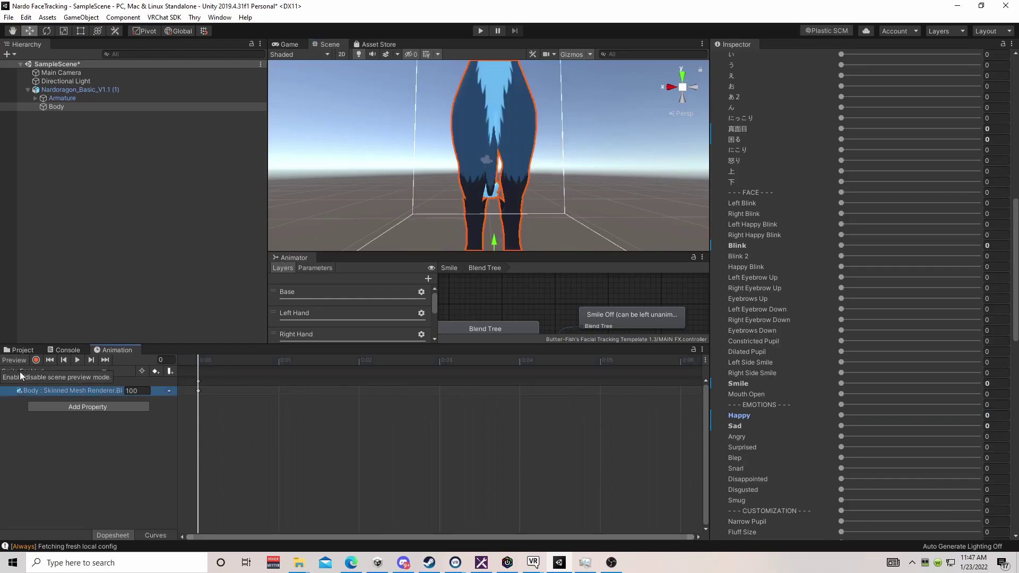
left_click(103, 371)
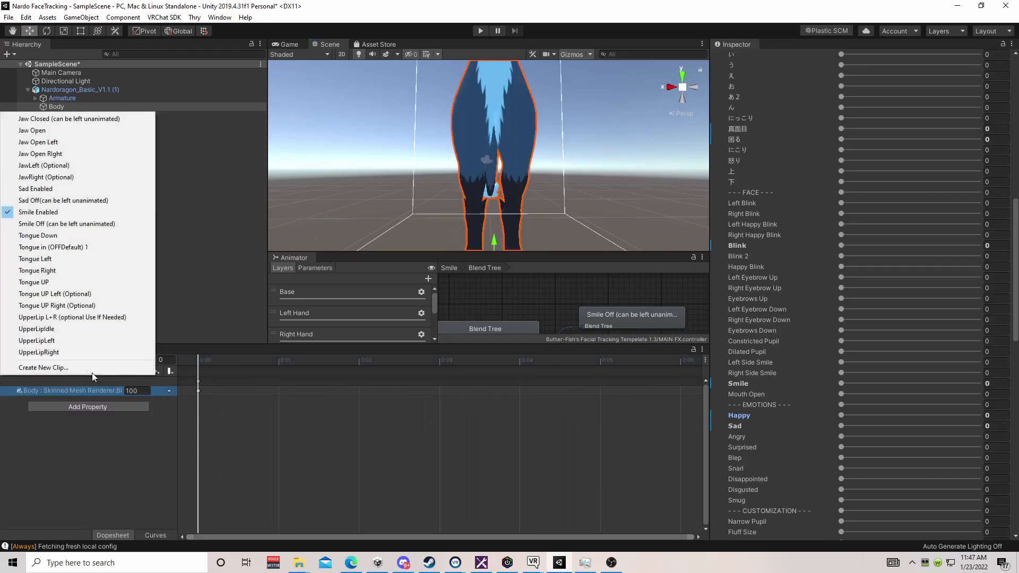
left_click(108, 440)
left_click_drag(445, 253, 446, 177)
scroll(319, 327, "down", 3)
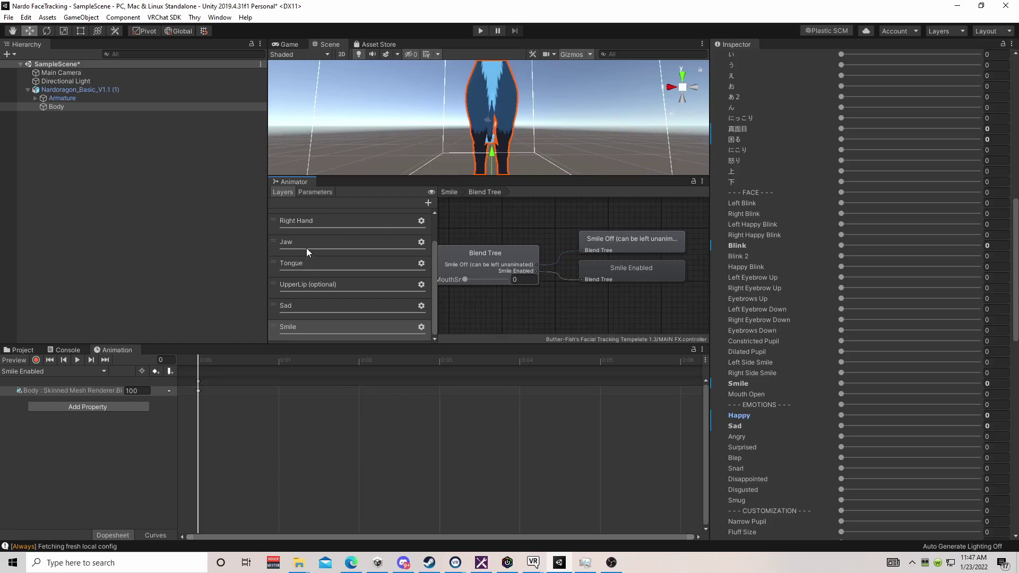
scroll(311, 265, "up", 2)
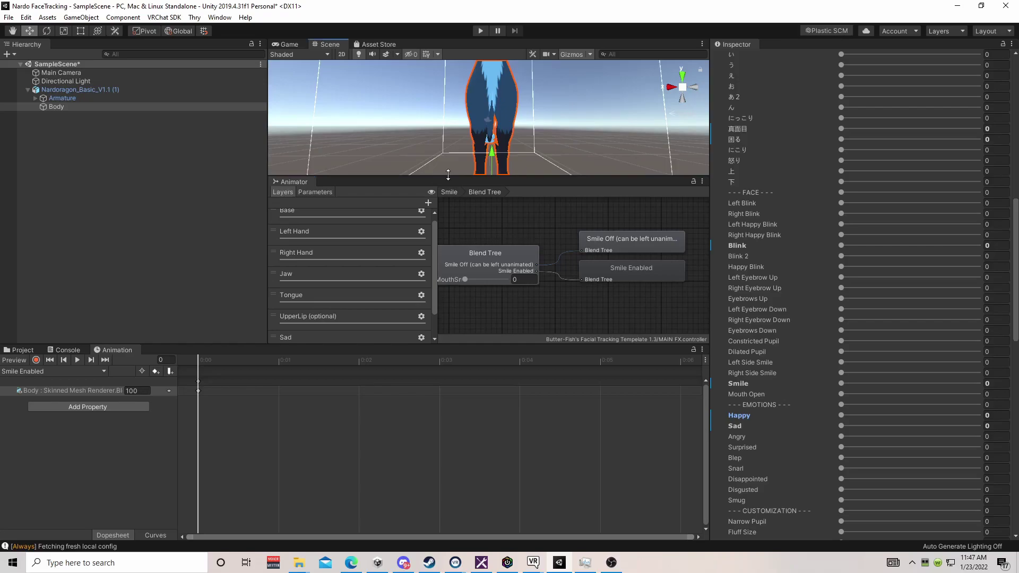
left_click_drag(442, 175, 440, 246)
key("f")
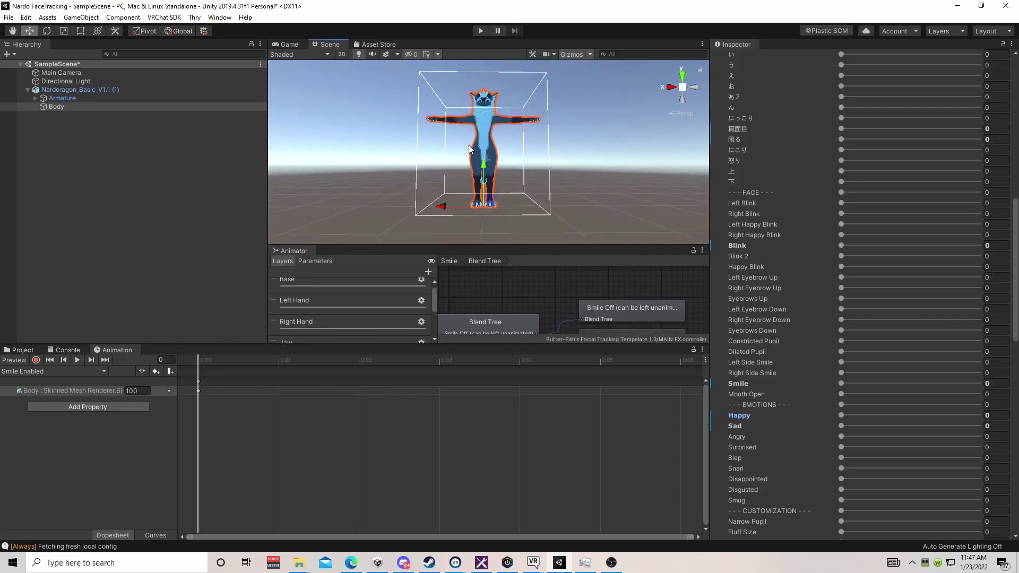
scroll(470, 170, "up", 3)
mouse_move(467, 176)
middle_mouse_down()
mouse_move(482, 179)
mouse_move(482, 167)
middle_mouse_up()
mouse_move(481, 166)
left_mouse_down("alt")
mouse_move(405, 198)
mouse_move(521, 204)
mouse_move(545, 189)
mouse_move(474, 179)
left_mouse_up("alt")
- Expand Armature > Hips > Spine > Chest > Neck > Head in the Hierarchy
left_click(348, 139)
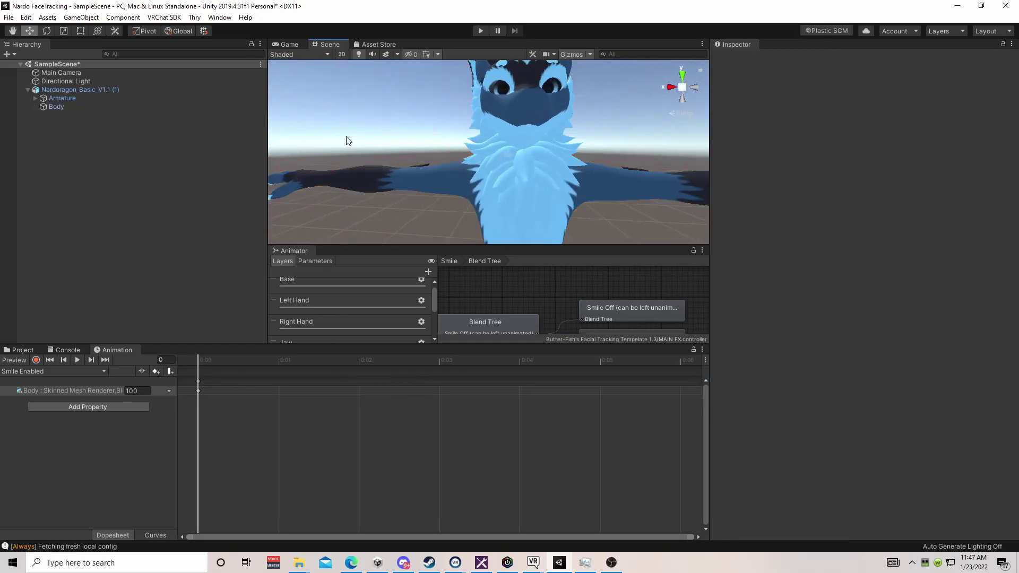
left_click(35, 98)
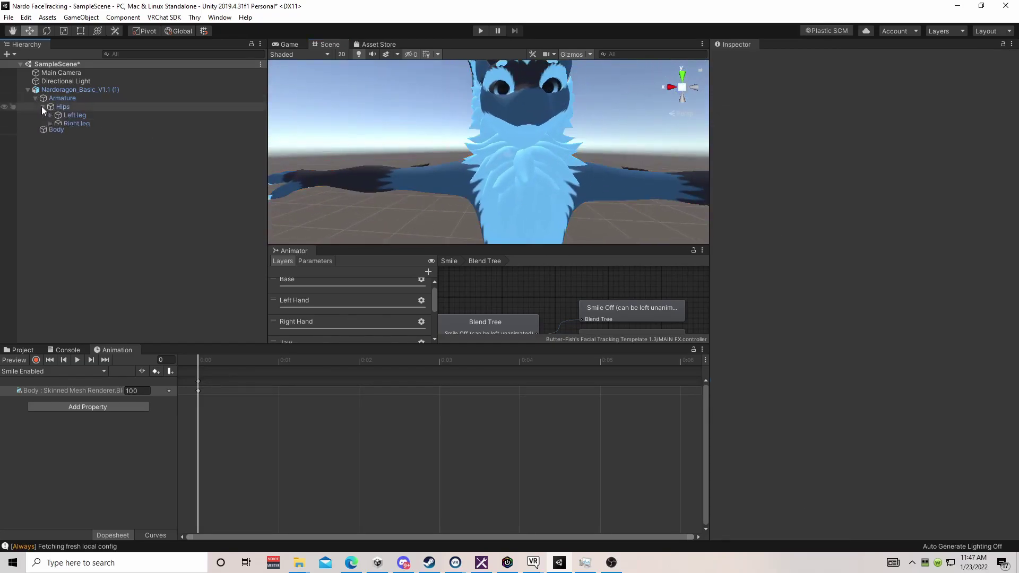
left_click(43, 106)
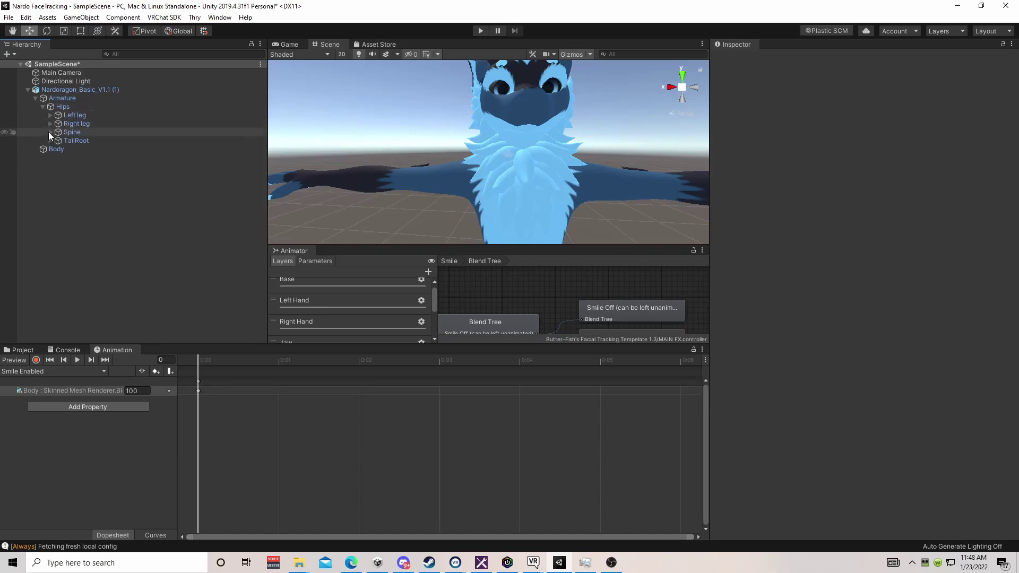
left_click(50, 132)
left_click(56, 140)
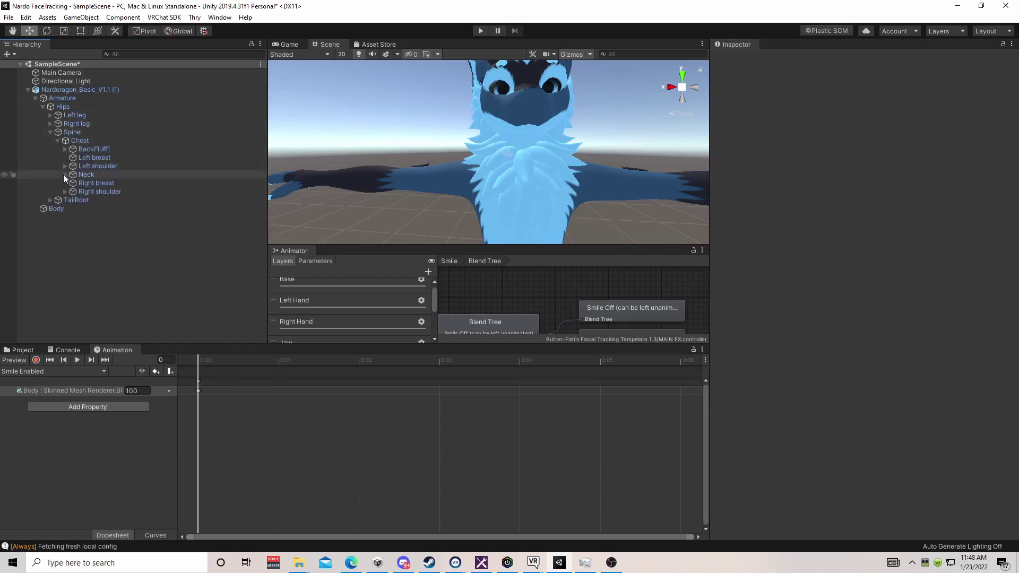
left_click(65, 174)
left_click(72, 191)
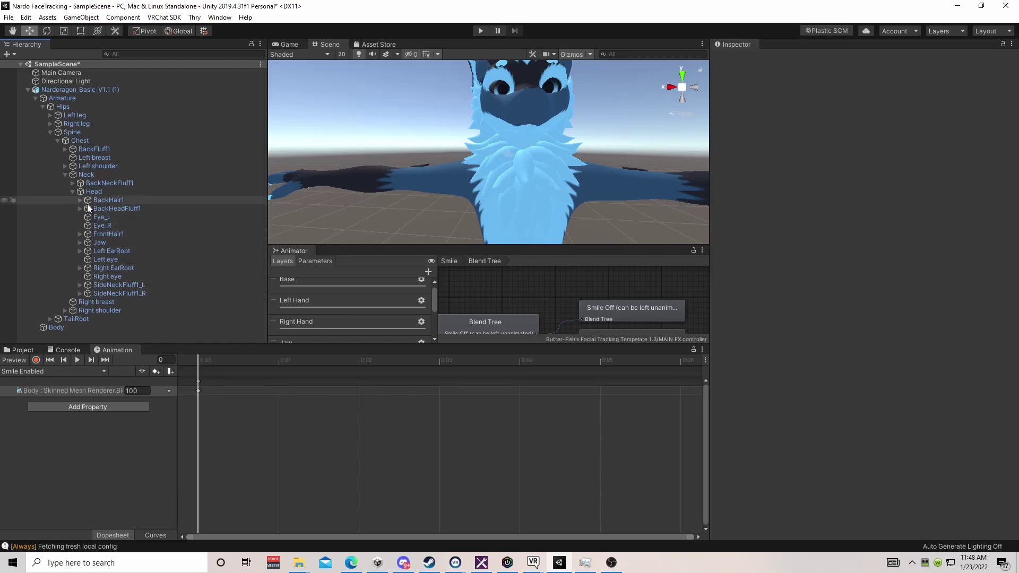
- Orbit the Scene view to face the avatar head-on and bring up the clip list
middle_click_drag(497, 171, 533, 164)
left_click_drag(533, 165, 567, 162, "alt")
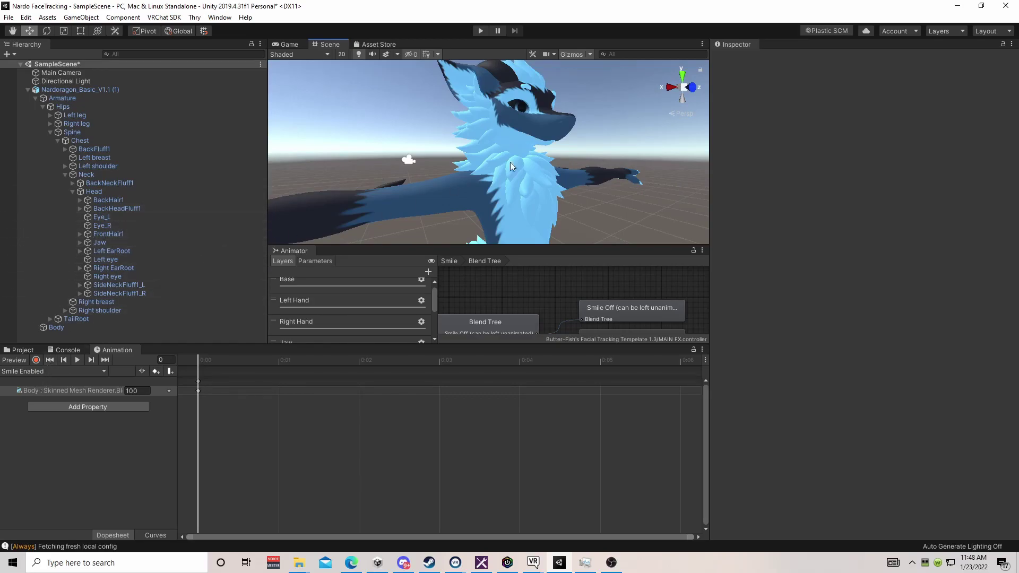
left_click_drag(510, 161, 529, 168, "alt")
left_click(53, 370)
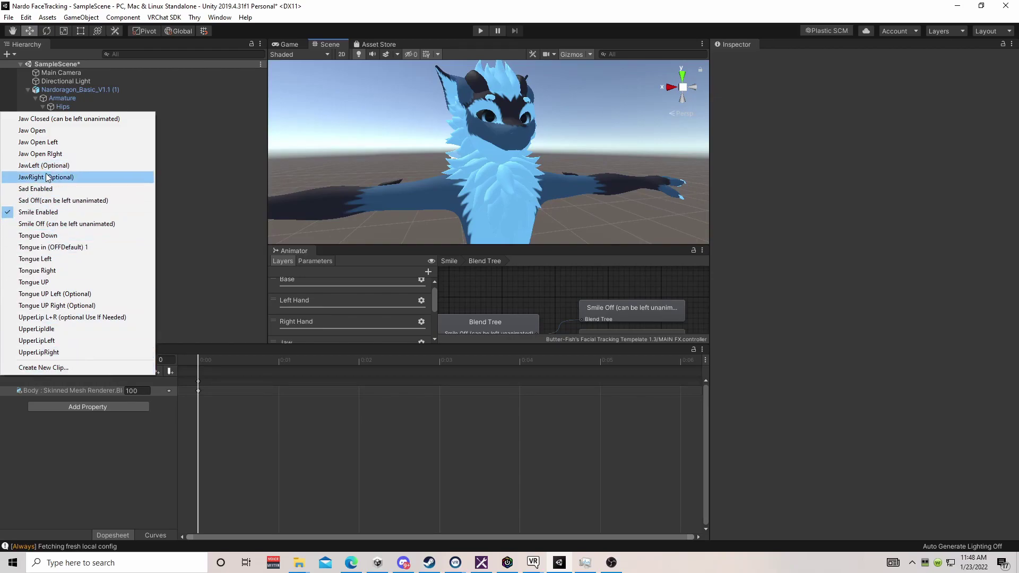
- Load Jaw Open and make a disabled backup duplicate, Nardoragon_Basic_V1.1 (2), of the avatar
left_click(49, 133)
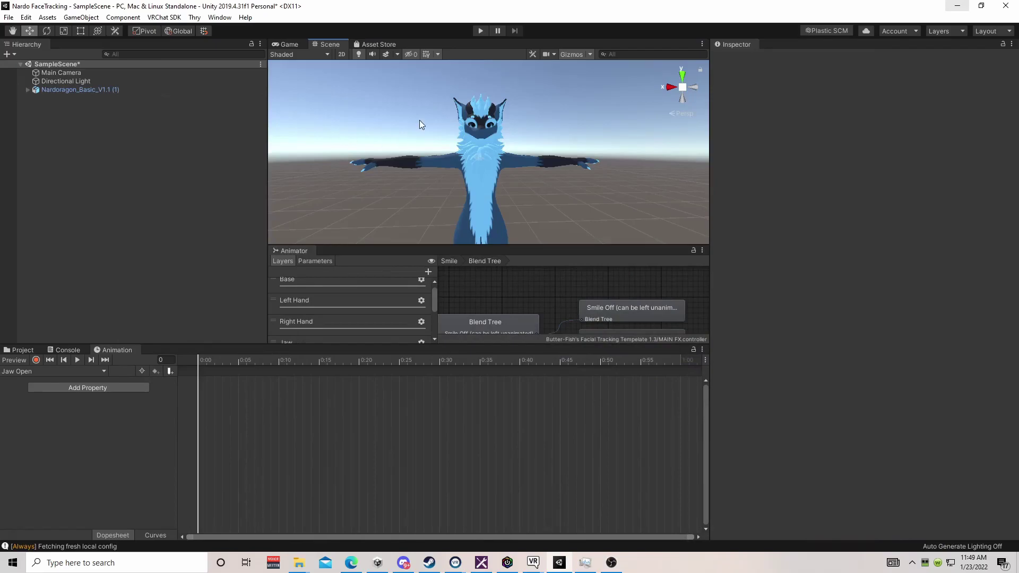
left_click(114, 91)
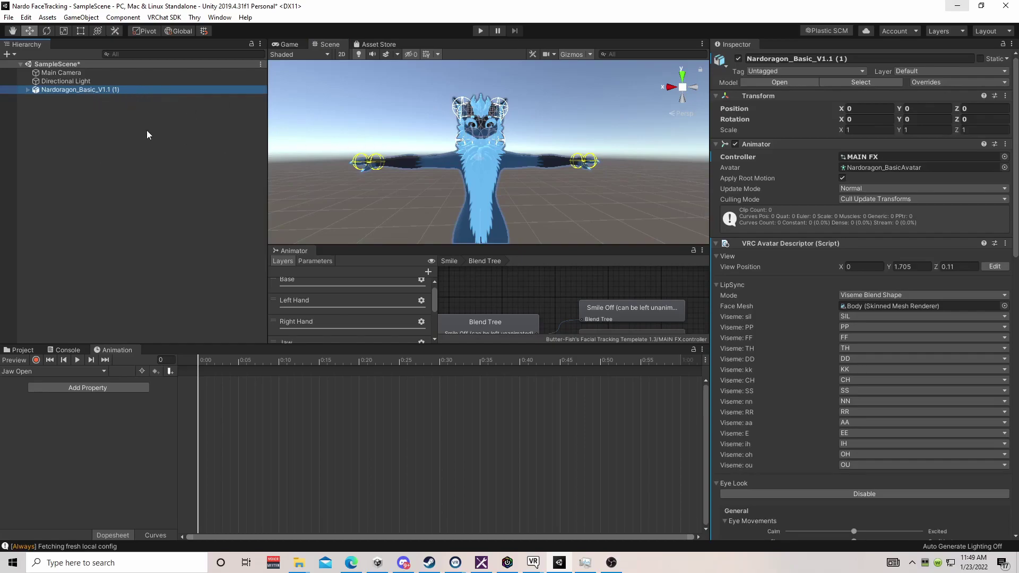
key("ctrl+d")
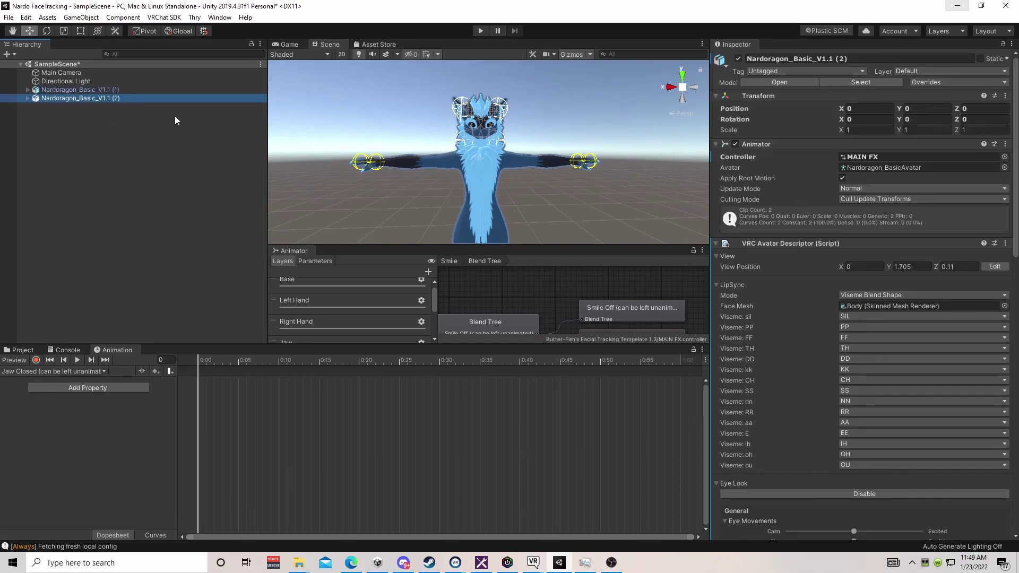
left_click(738, 59)
left_click(132, 90)
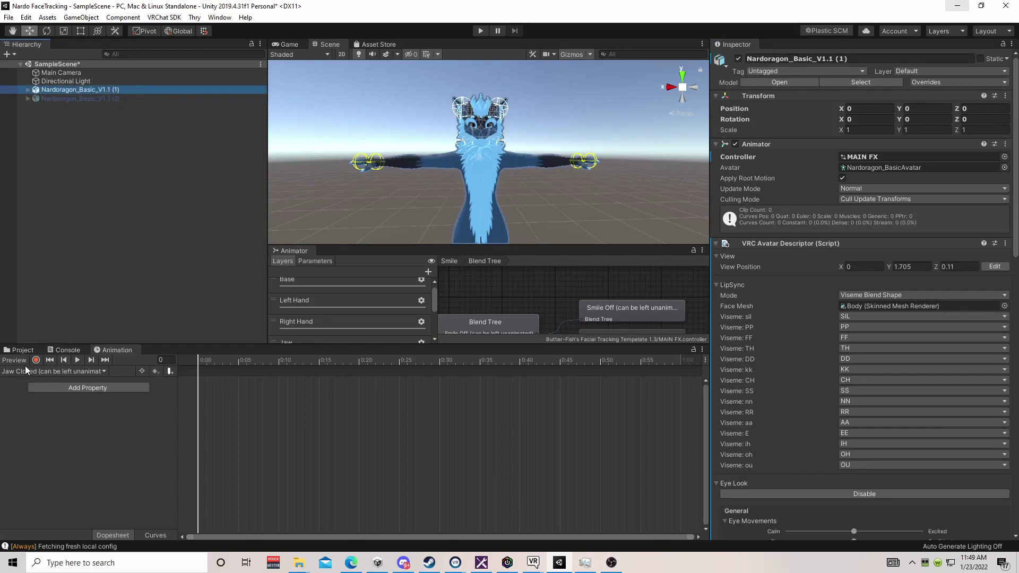
left_click(46, 371)
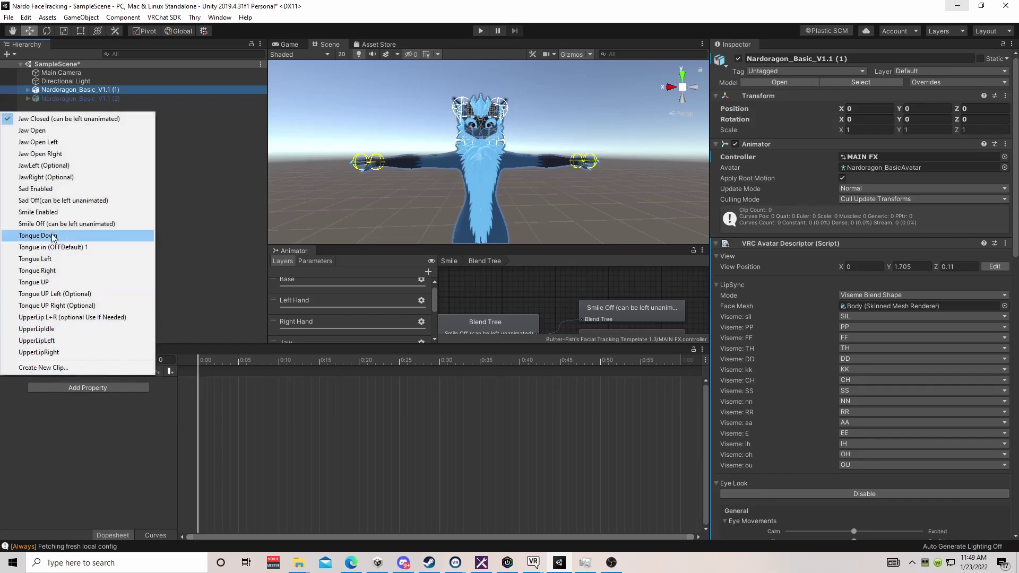
- Choose the Jaw Open clip, start recording, and select the avatar's Jaw bone
left_click(55, 130)
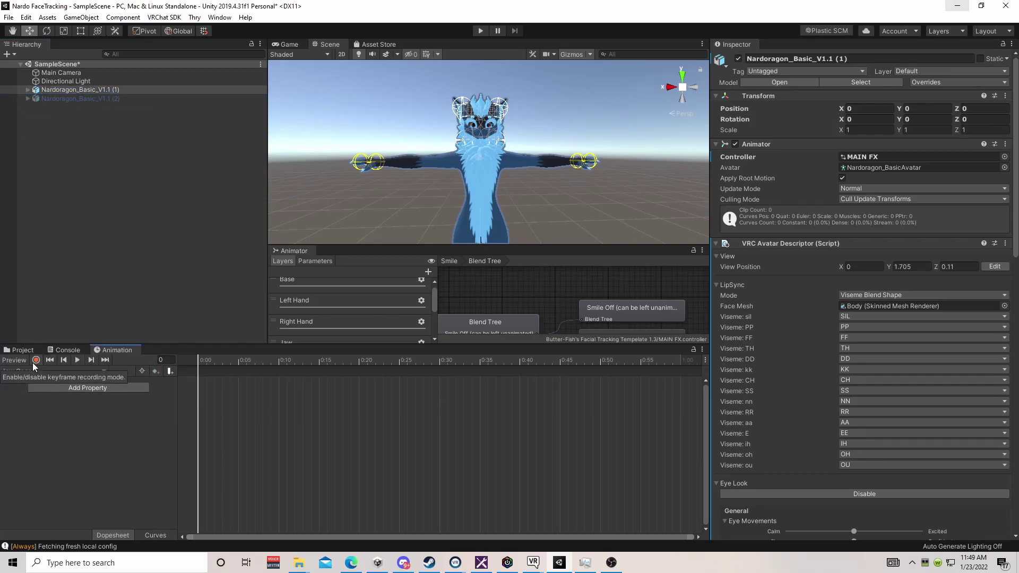
left_click(36, 360)
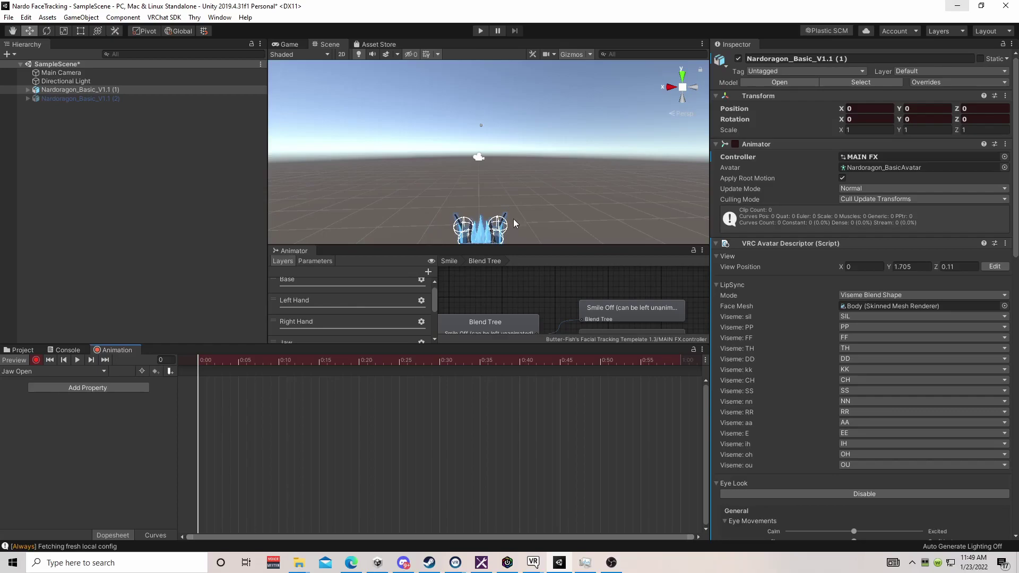
left_click_drag(477, 343, 477, 382)
scroll(509, 221, "up", 10)
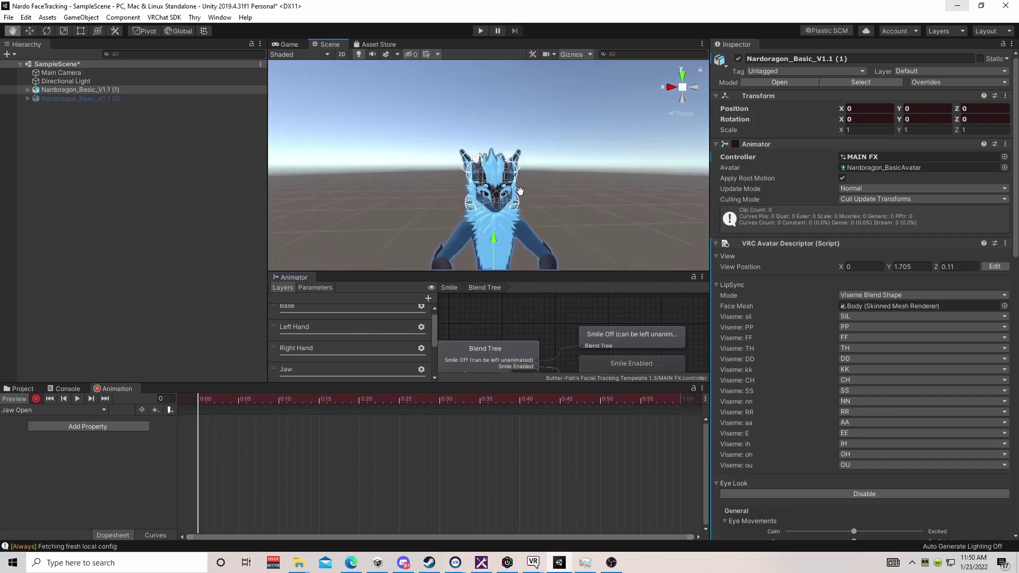
left_click_drag(510, 220, 477, 207, "alt")
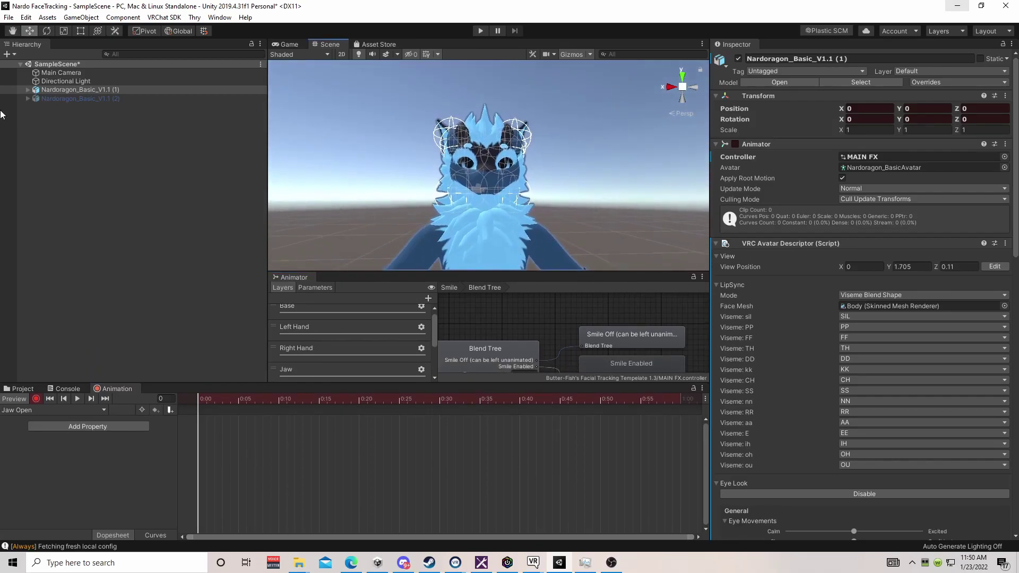
left_click(28, 90, "alt")
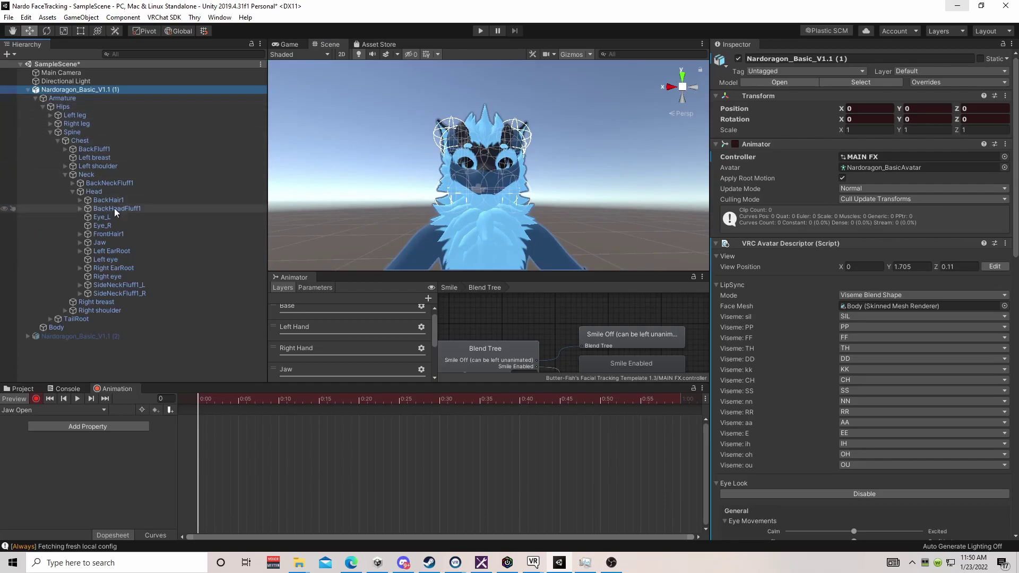
left_click(80, 242)
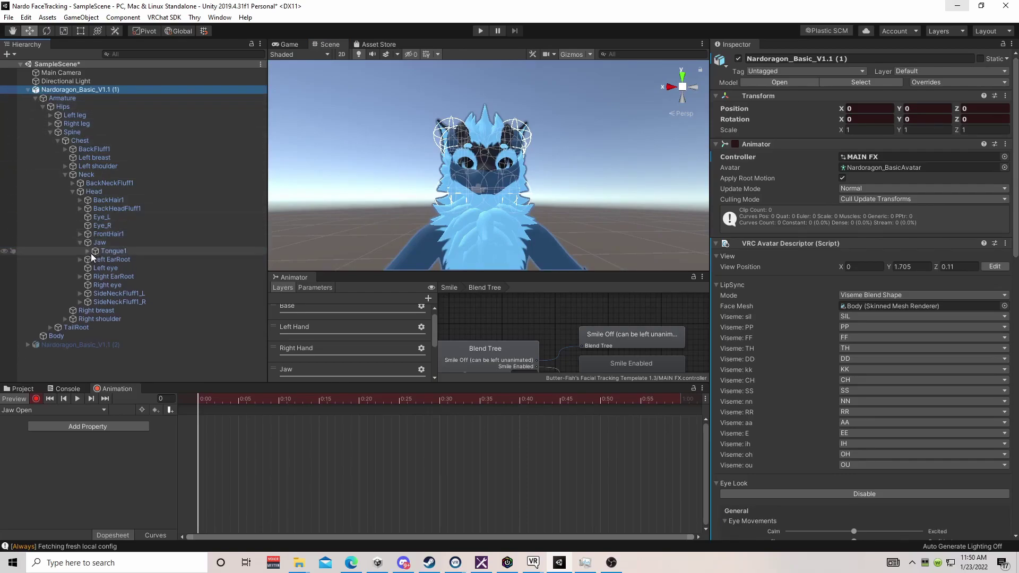
left_click(114, 242)
scroll(341, 211, "up", 2)
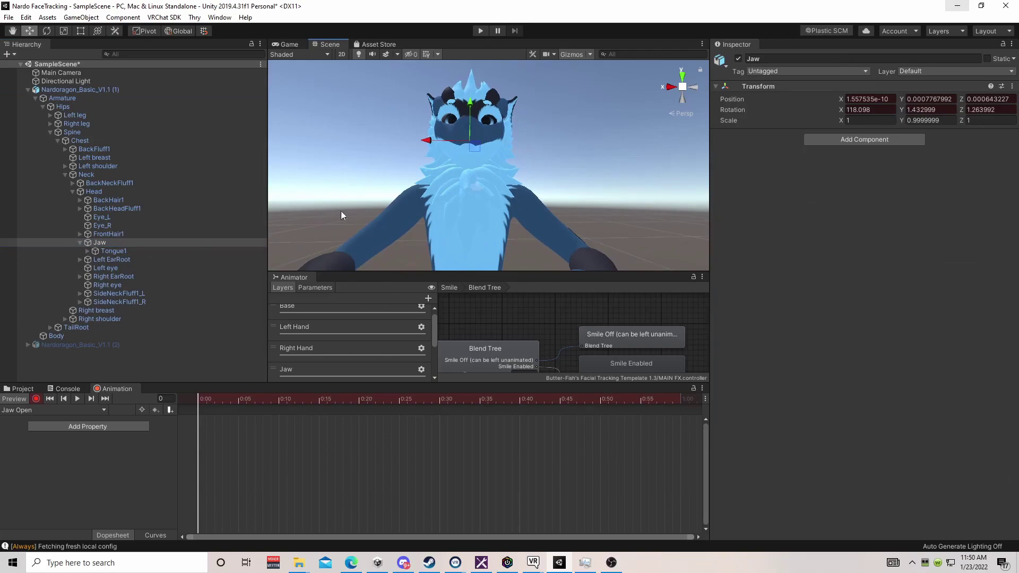
scroll(414, 191, "down", 1)
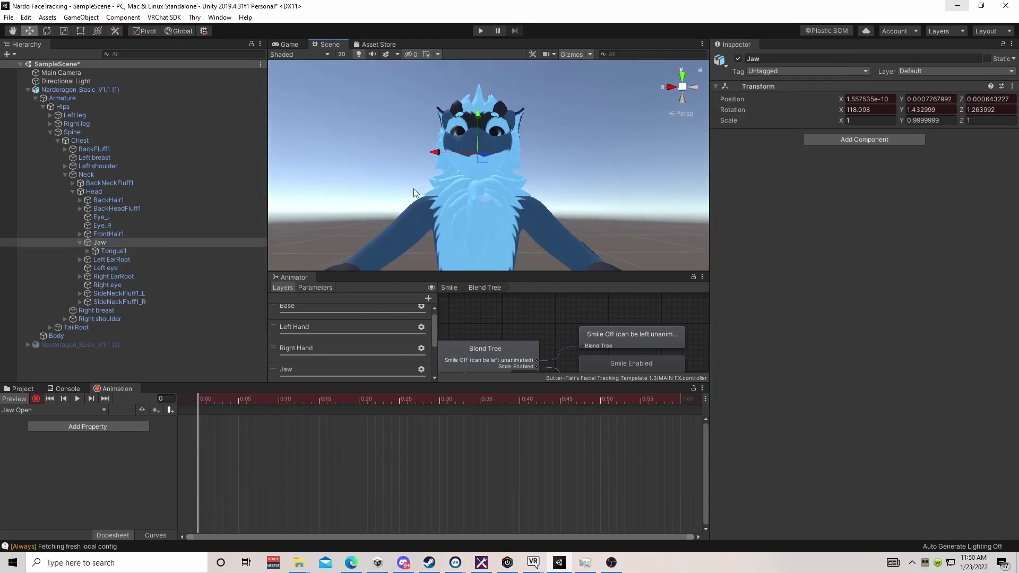
- Rotate the Jaw bone open and set its Rotation X to 145
key("e")
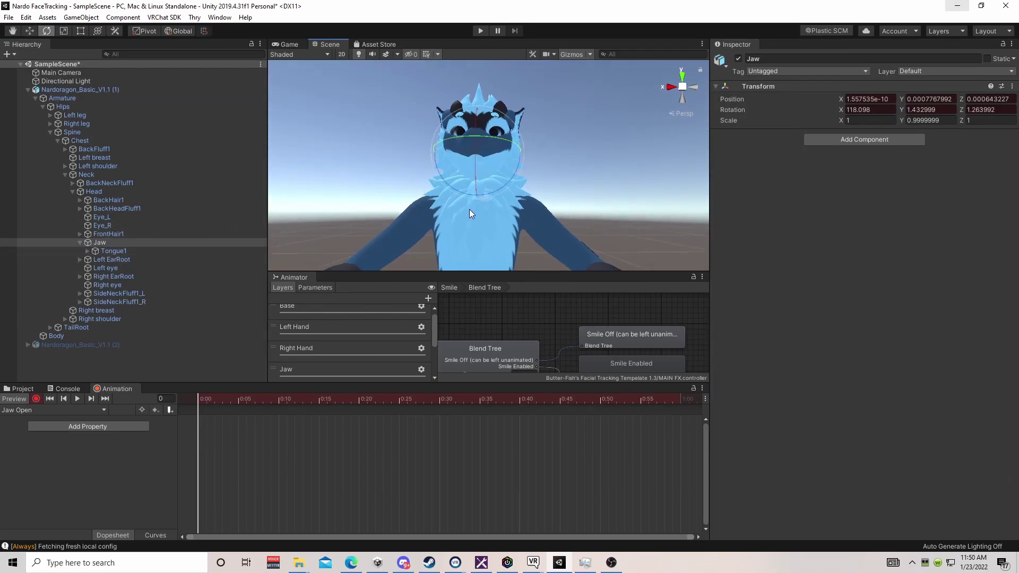
left_click_drag(471, 210, 530, 212, "alt")
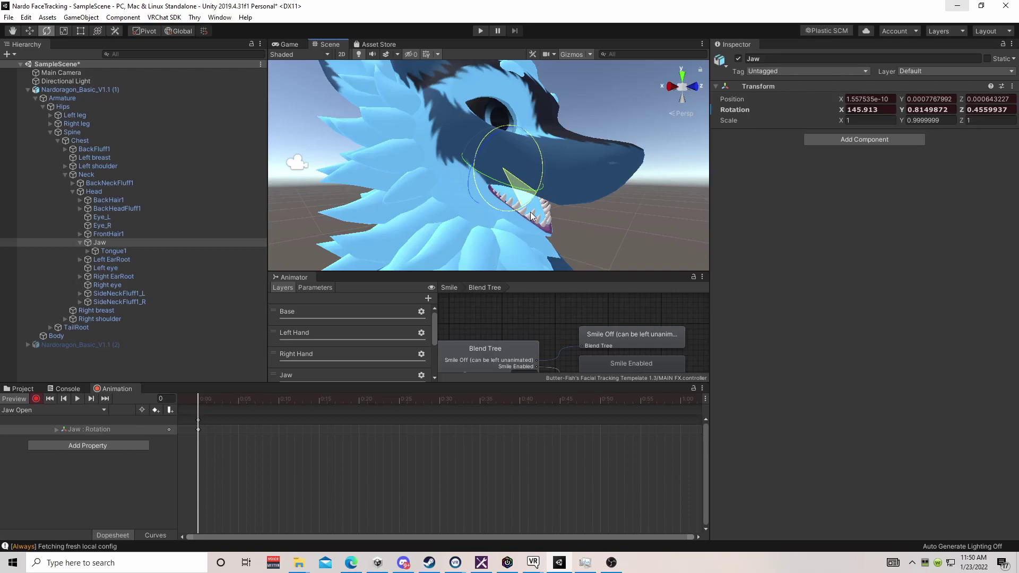
left_click_drag(530, 212, 530, 212)
left_click(870, 110)
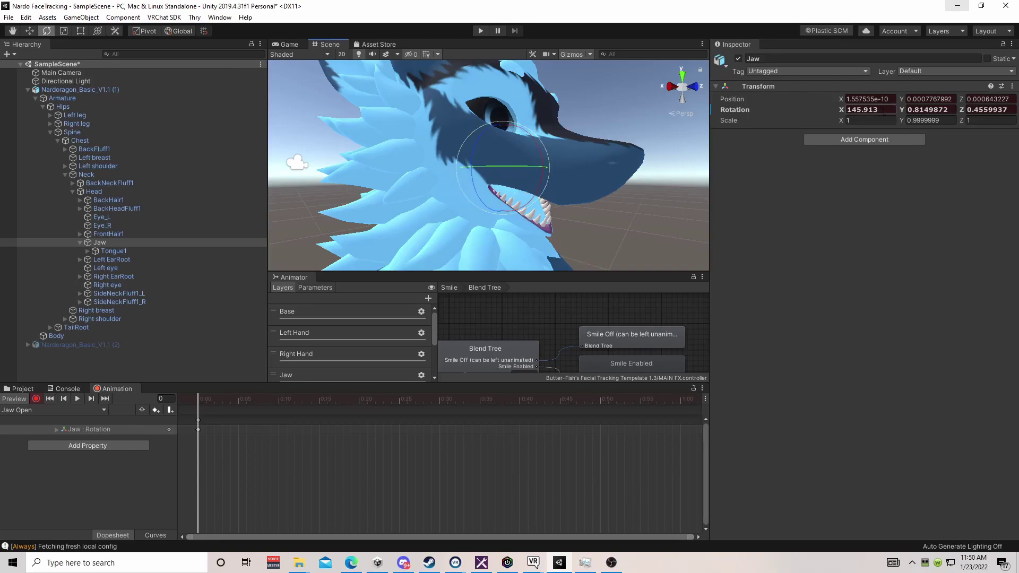
left_click_drag(872, 116, 866, 116)
key("BackSpace")
key("BackSpace")
key("Return")
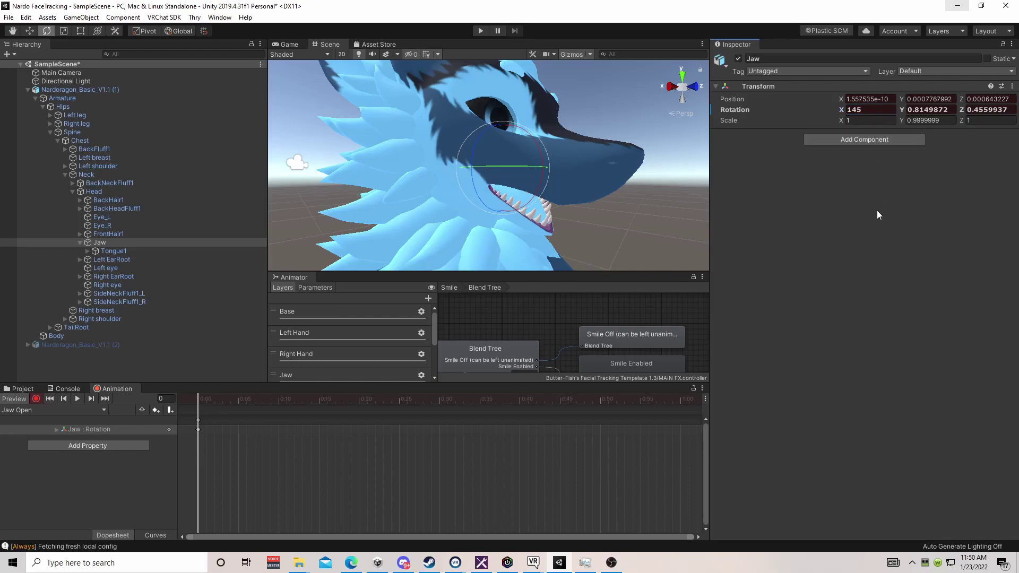
- Stop recording and preview the clip to confirm the mouth opens
left_click(22, 400)
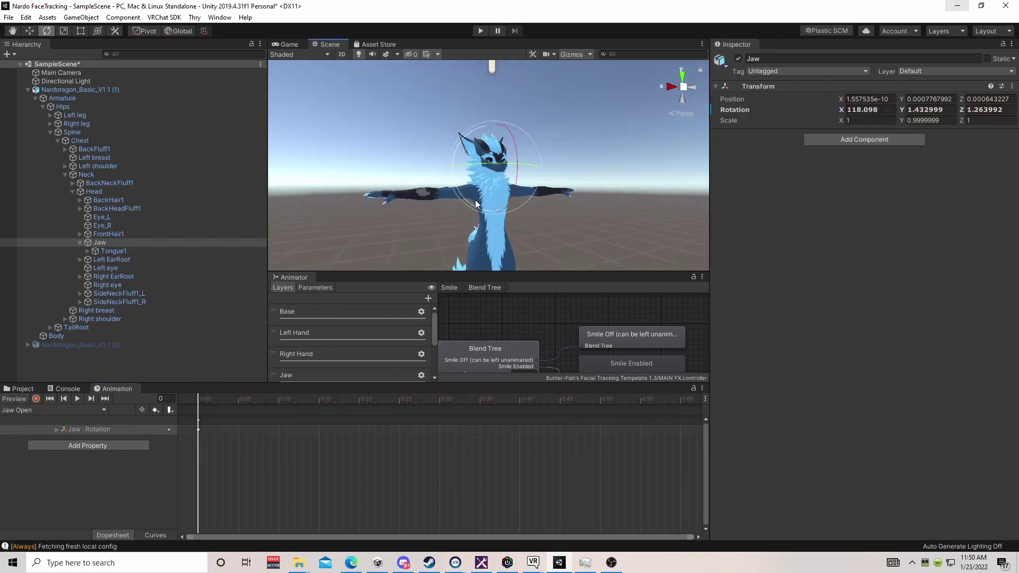
left_click(640, 142)
scroll(559, 186, "down", 3)
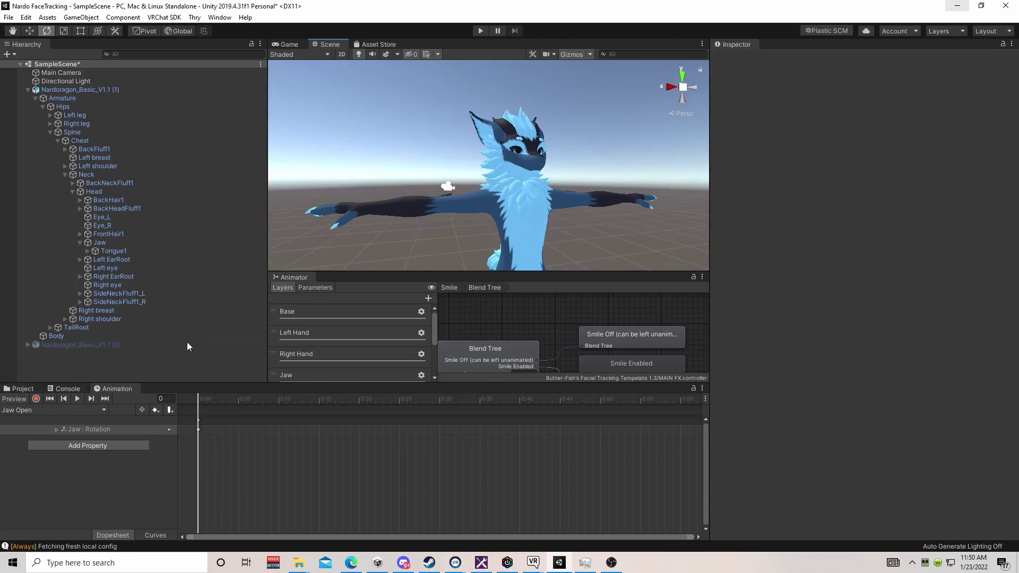
middle_click_drag(543, 176, 522, 155)
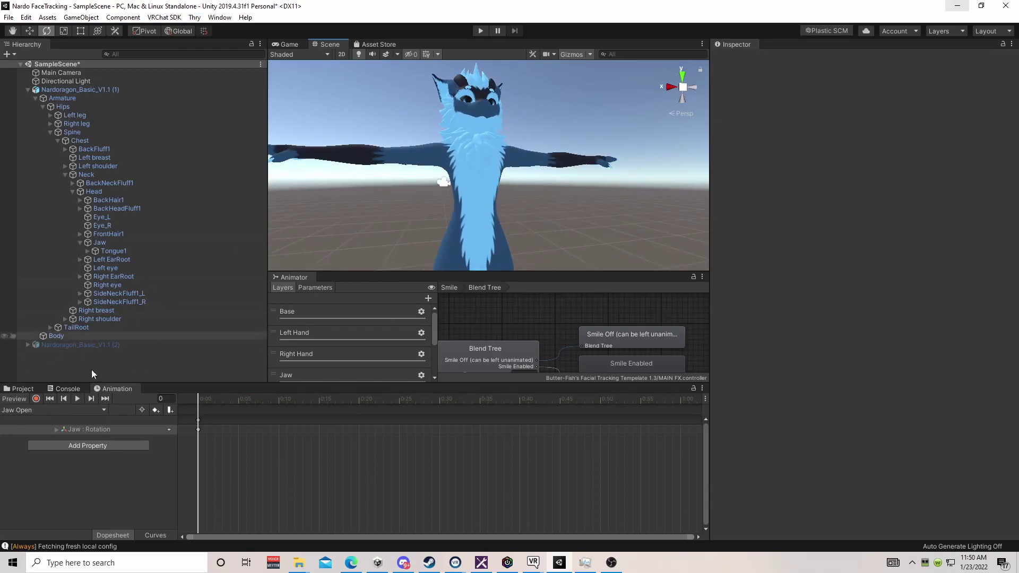
left_click(13, 399)
middle_click_drag(525, 260, 528, 159)
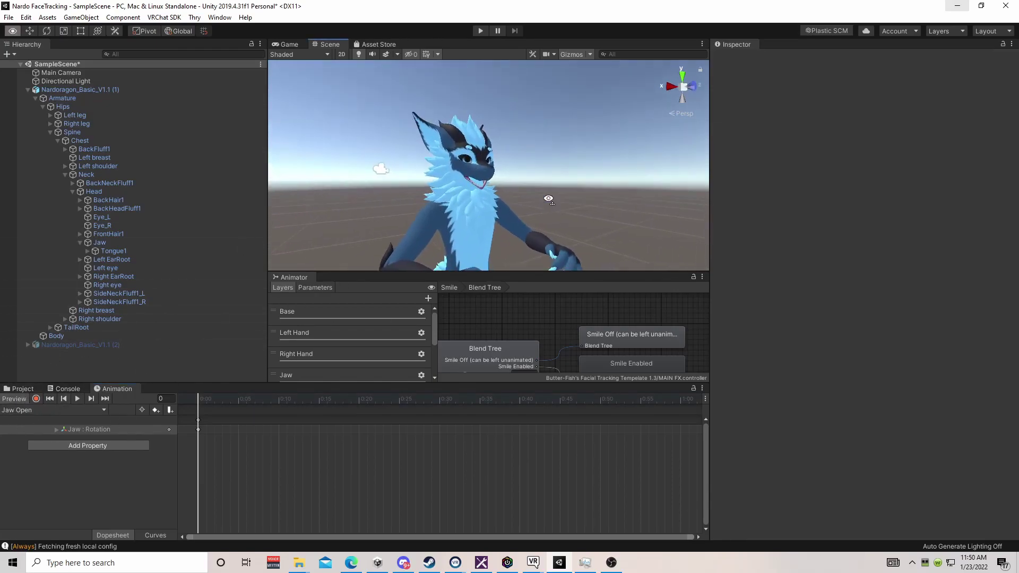